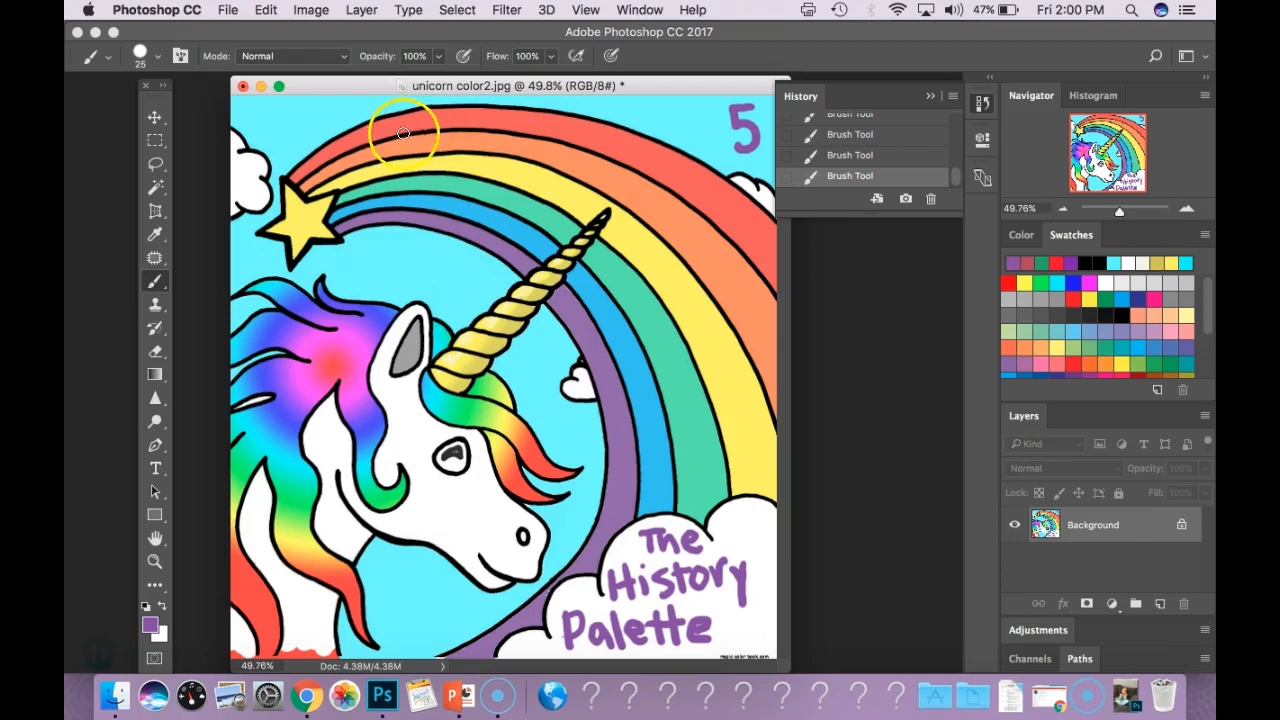
Replace the unicorn color2.jpg document with the minimized IMG_5751 (1).JPG photo, centre its window in the workspace and collapse the History panel
click(260, 87)
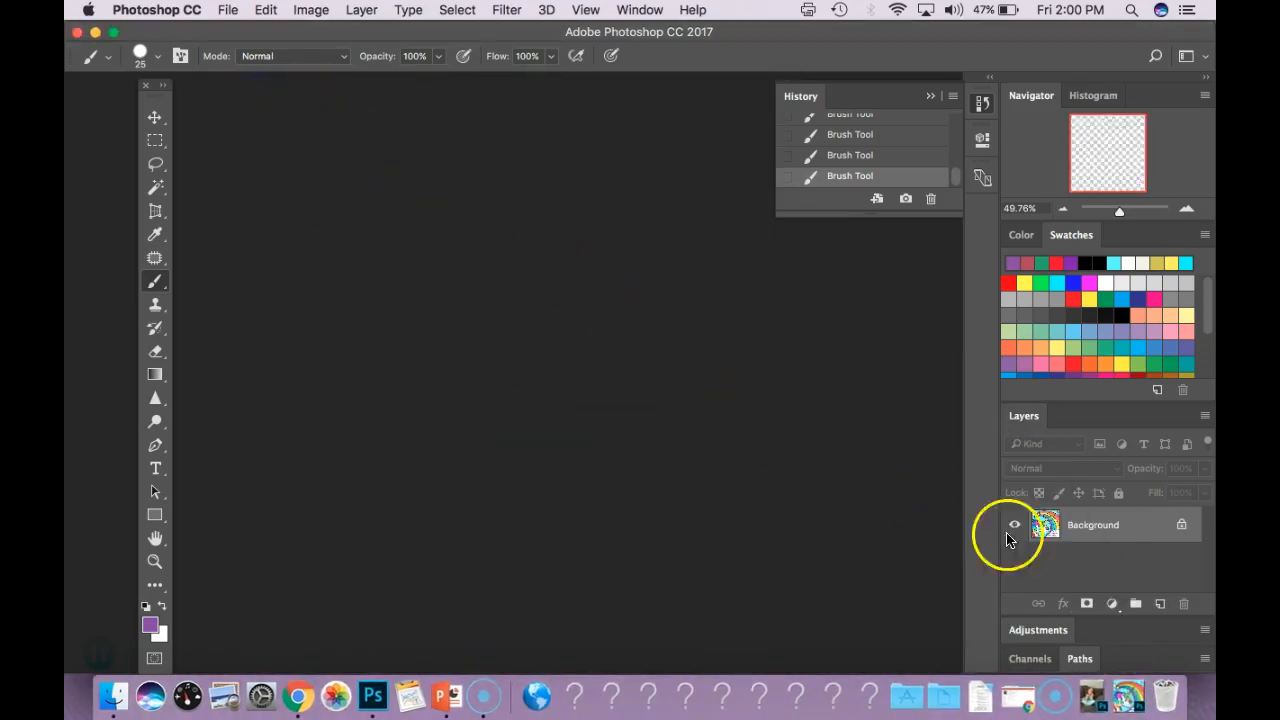
click(1093, 700)
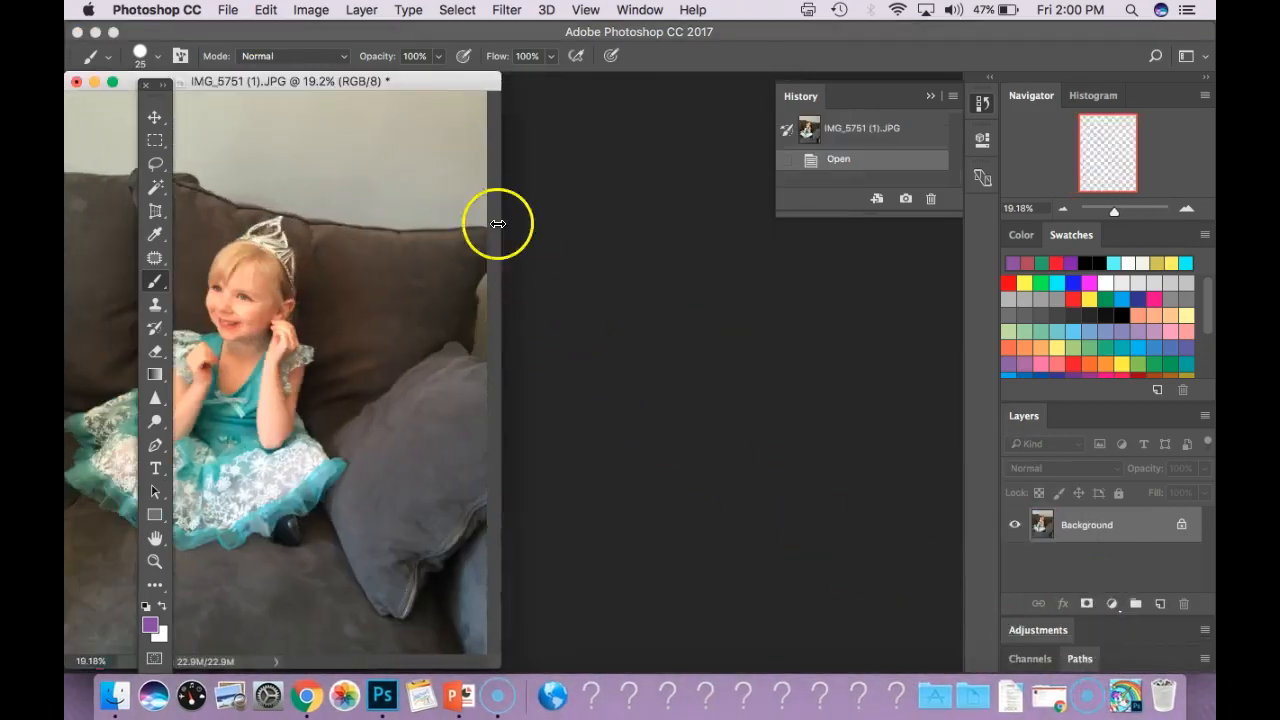
drag(353, 81, 557, 94)
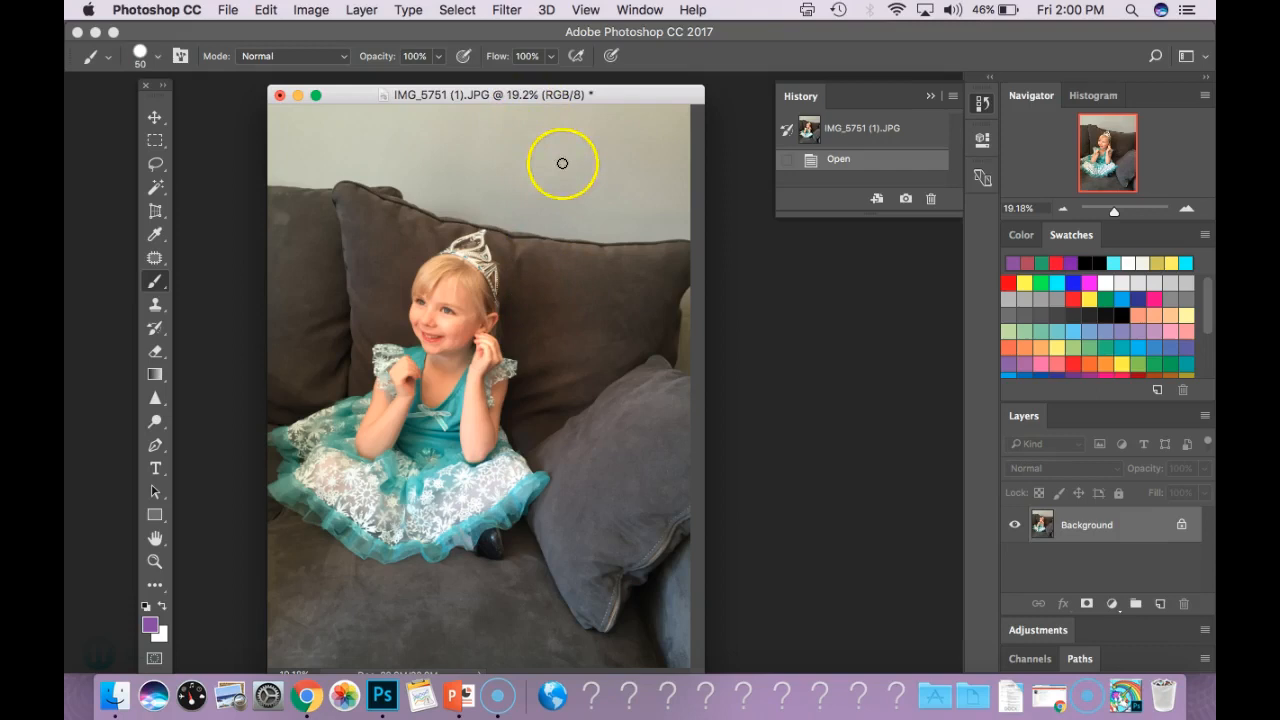
click(931, 96)
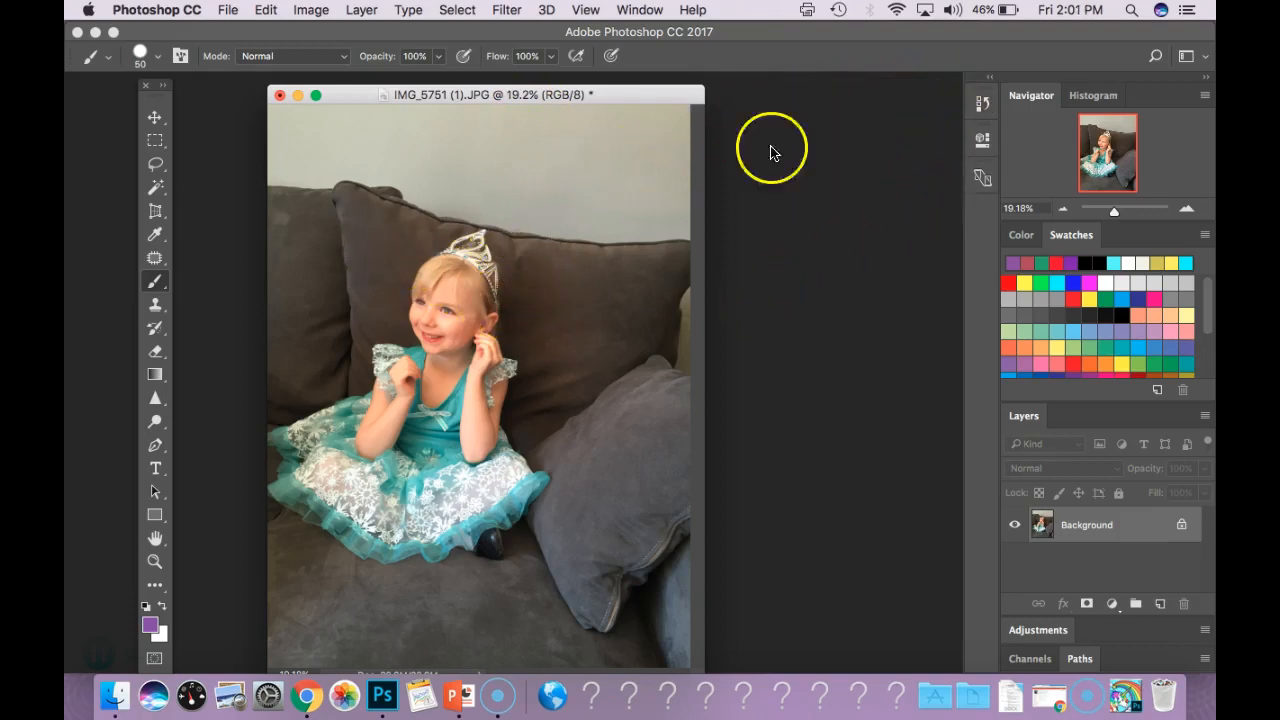
Paint a purple star on each side of the girl's head, plus purple swirls below her dress and on the couch's right side
click(1188, 210)
click(1188, 210)
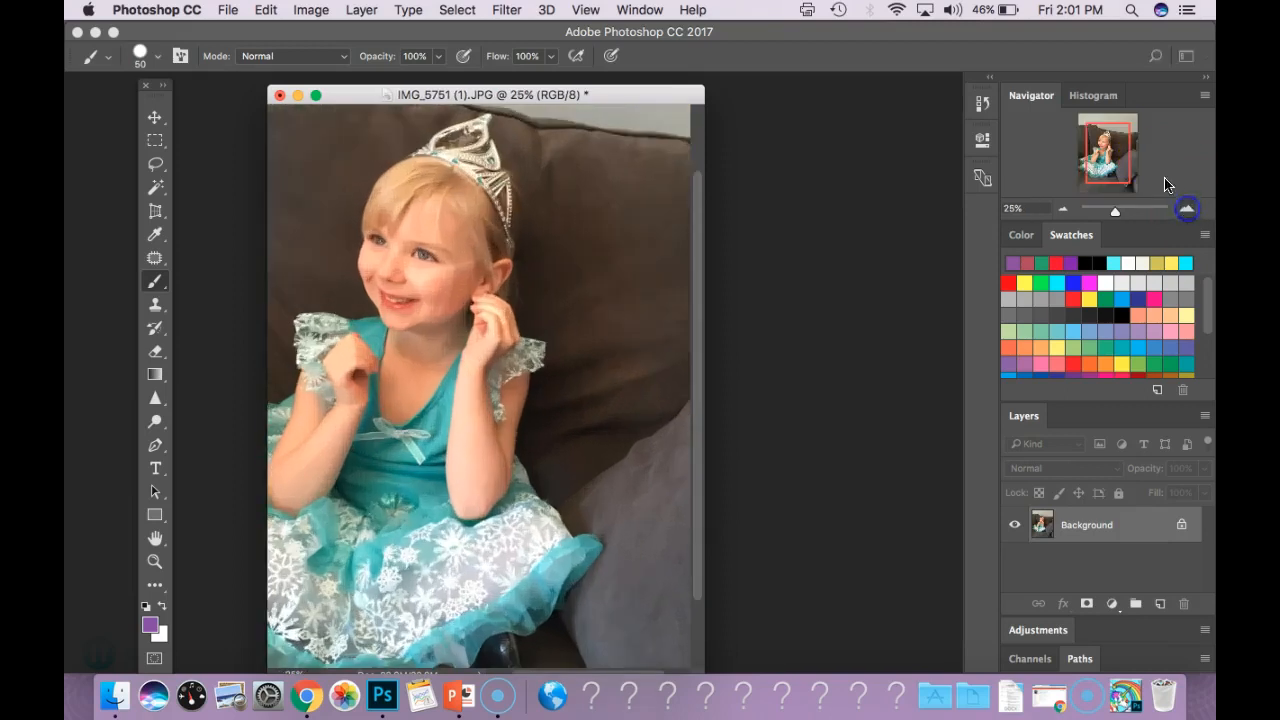
drag(1115, 164, 1104, 160)
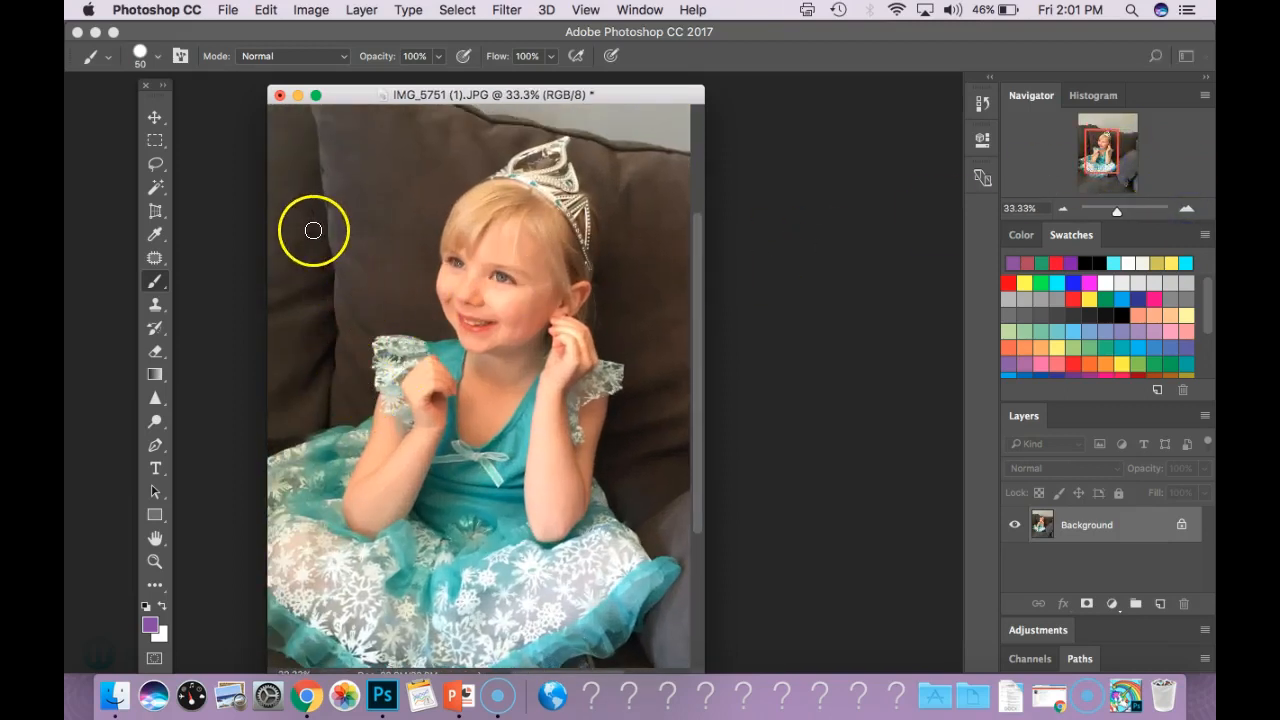
drag(307, 206, 306, 229)
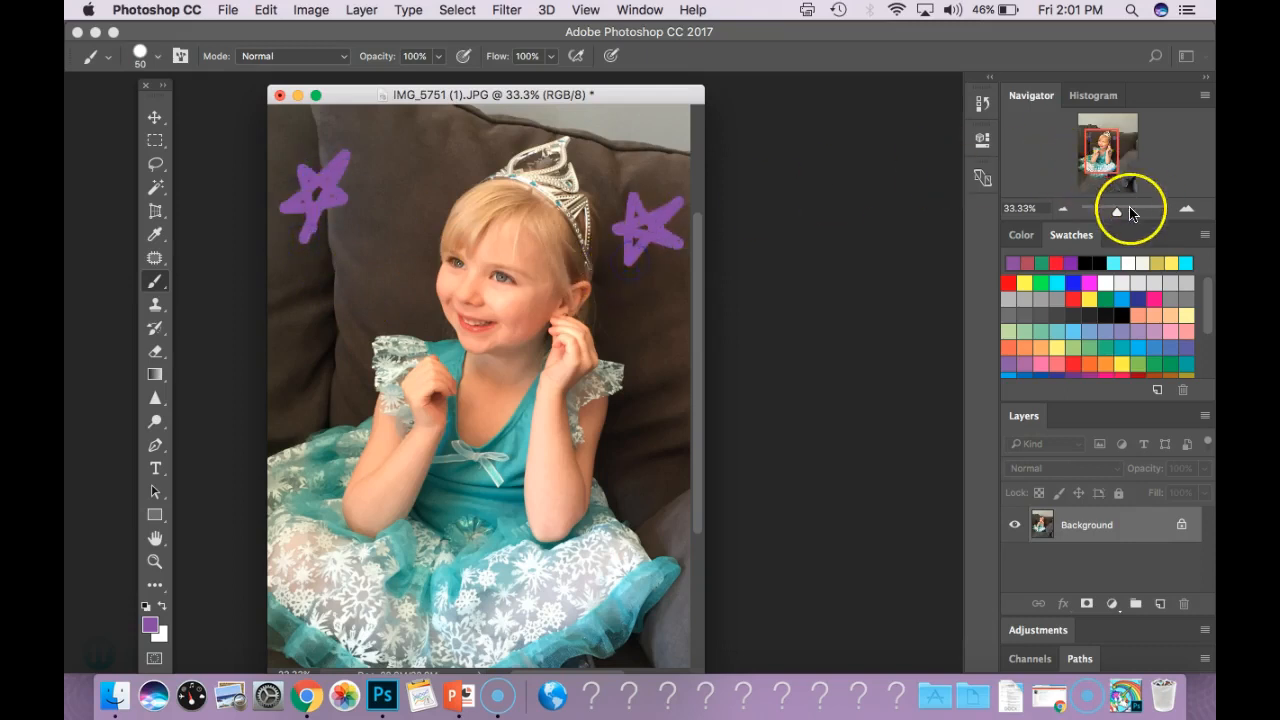
drag(1121, 208, 1111, 207)
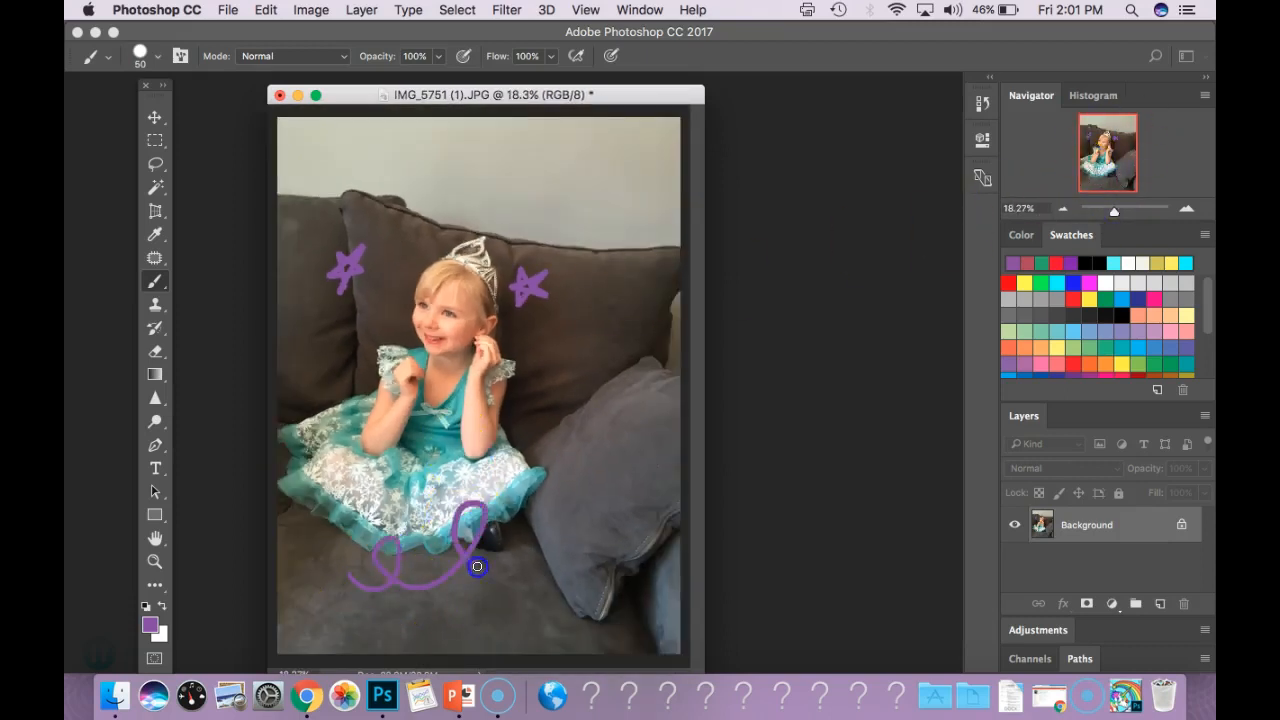
mouse_move(586, 316)
mouse_down()
mouse_move(598, 221)
mouse_move(601, 261)
mouse_move(633, 168)
mouse_up()
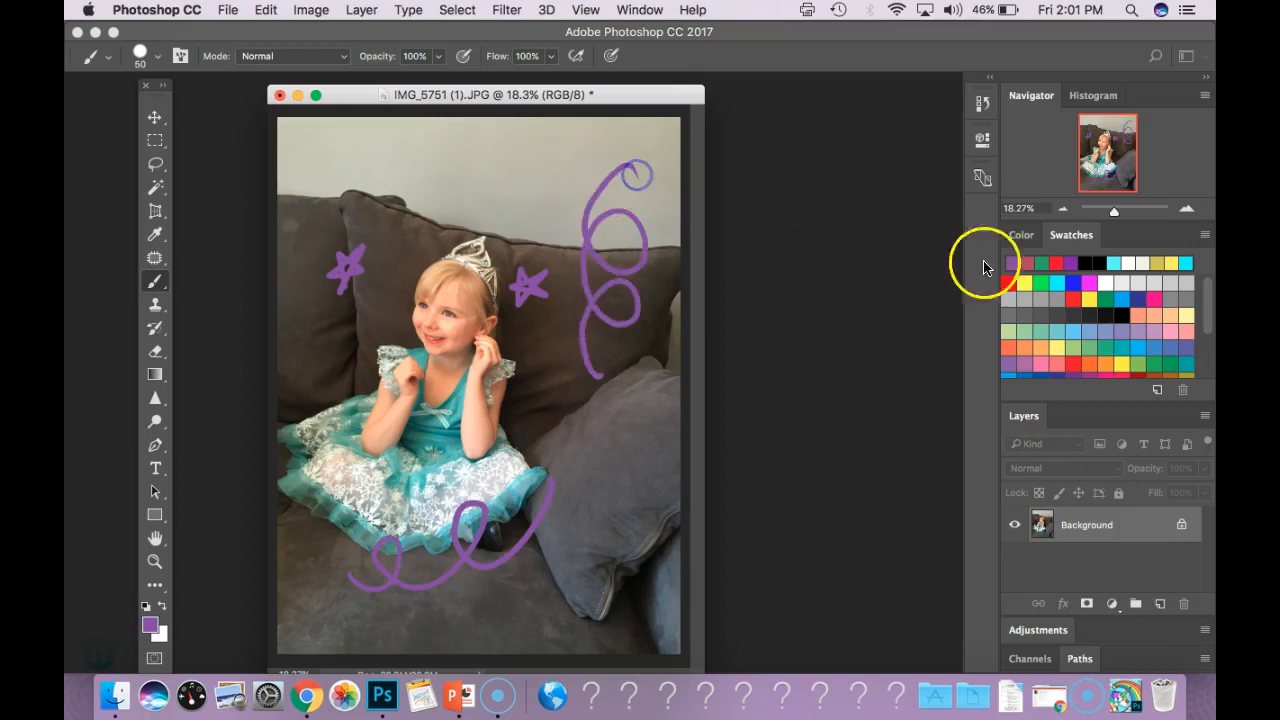
Paint bright yellow squiggles above the girl, over the right-hand purple swirl, around the left star and across her face and body
click(1026, 284)
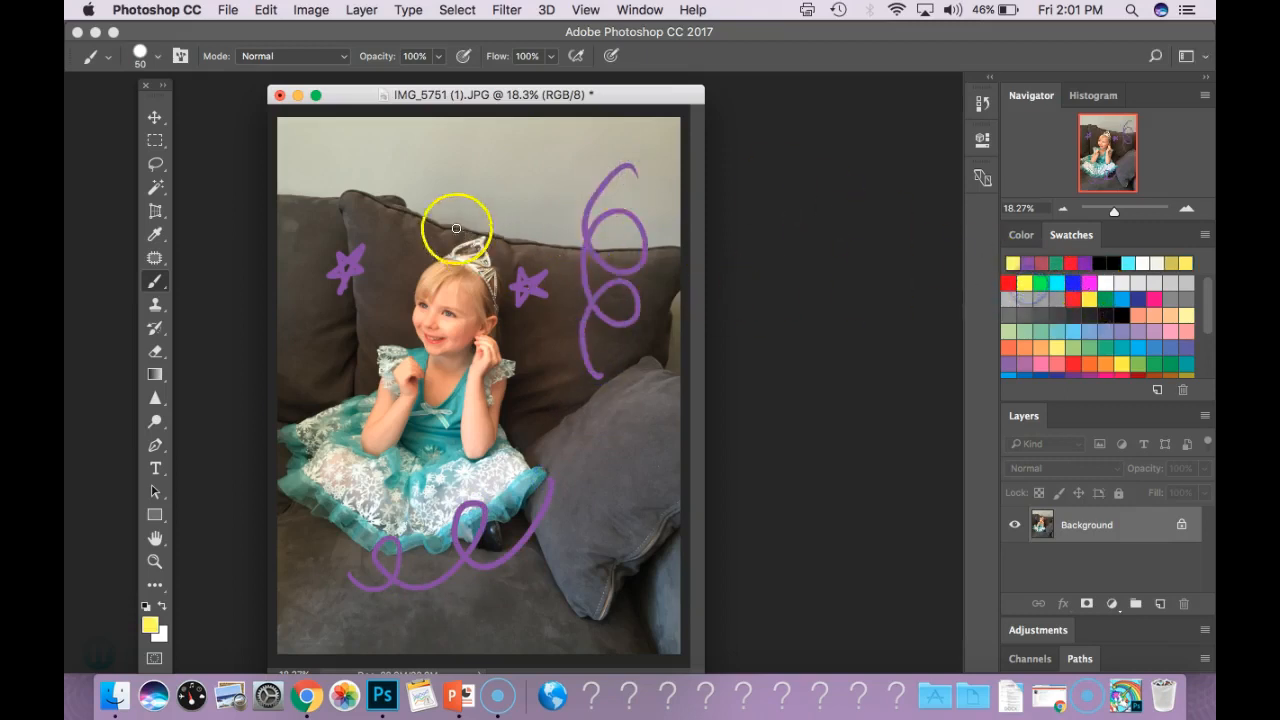
mouse_move(423, 194)
mouse_down()
mouse_move(442, 149)
mouse_move(474, 167)
mouse_move(491, 201)
mouse_move(567, 222)
mouse_up()
mouse_move(606, 386)
mouse_down()
mouse_move(617, 342)
mouse_move(623, 262)
mouse_move(595, 247)
mouse_up()
mouse_move(359, 241)
mouse_down()
mouse_move(389, 240)
mouse_move(393, 171)
mouse_up()
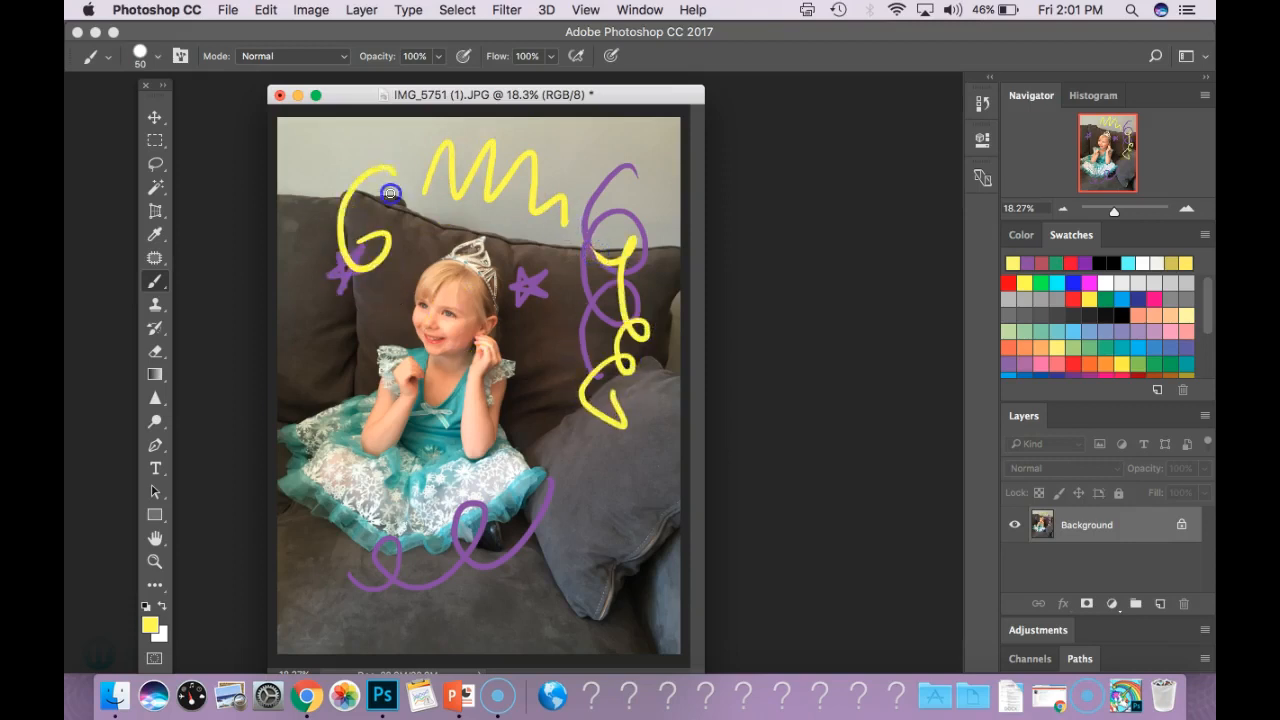
mouse_move(446, 427)
mouse_down()
mouse_move(564, 364)
mouse_move(564, 346)
mouse_move(412, 285)
mouse_move(419, 242)
mouse_move(449, 327)
mouse_move(577, 401)
mouse_move(451, 483)
mouse_move(474, 266)
mouse_up()
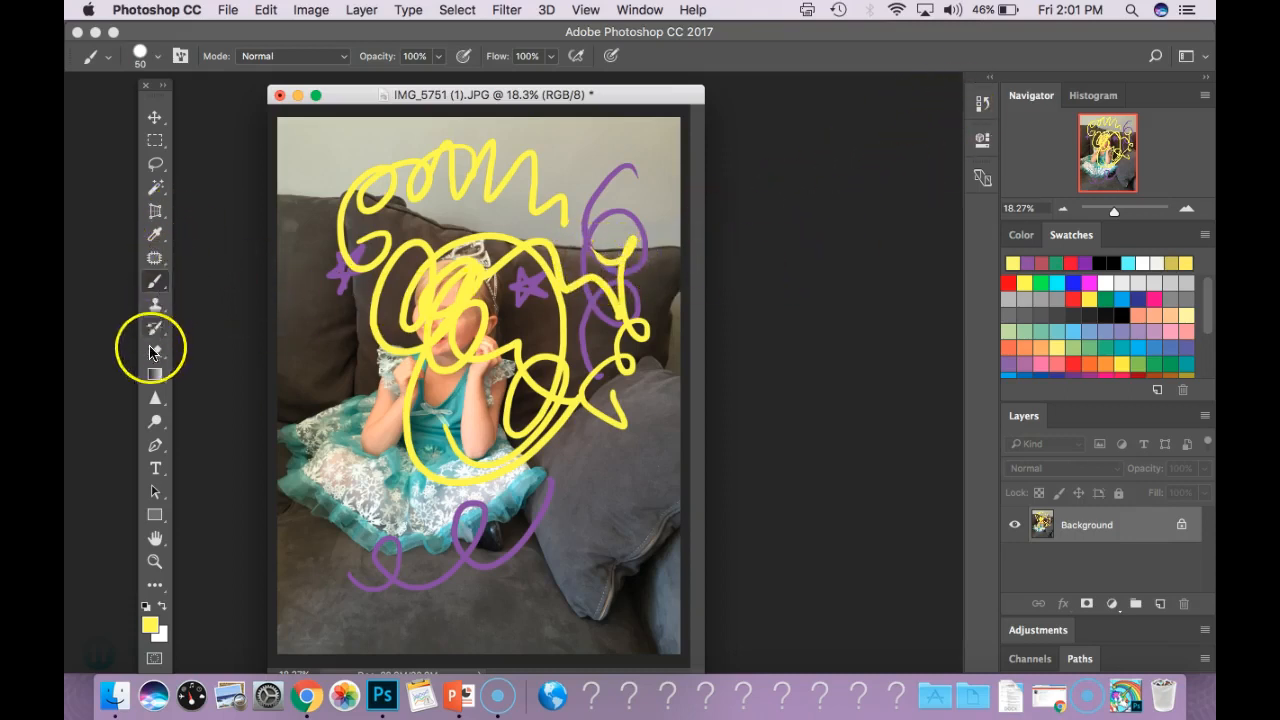
Cover the whole photo with a radial rainbow gradient centred near its upper-left corner
click(154, 374)
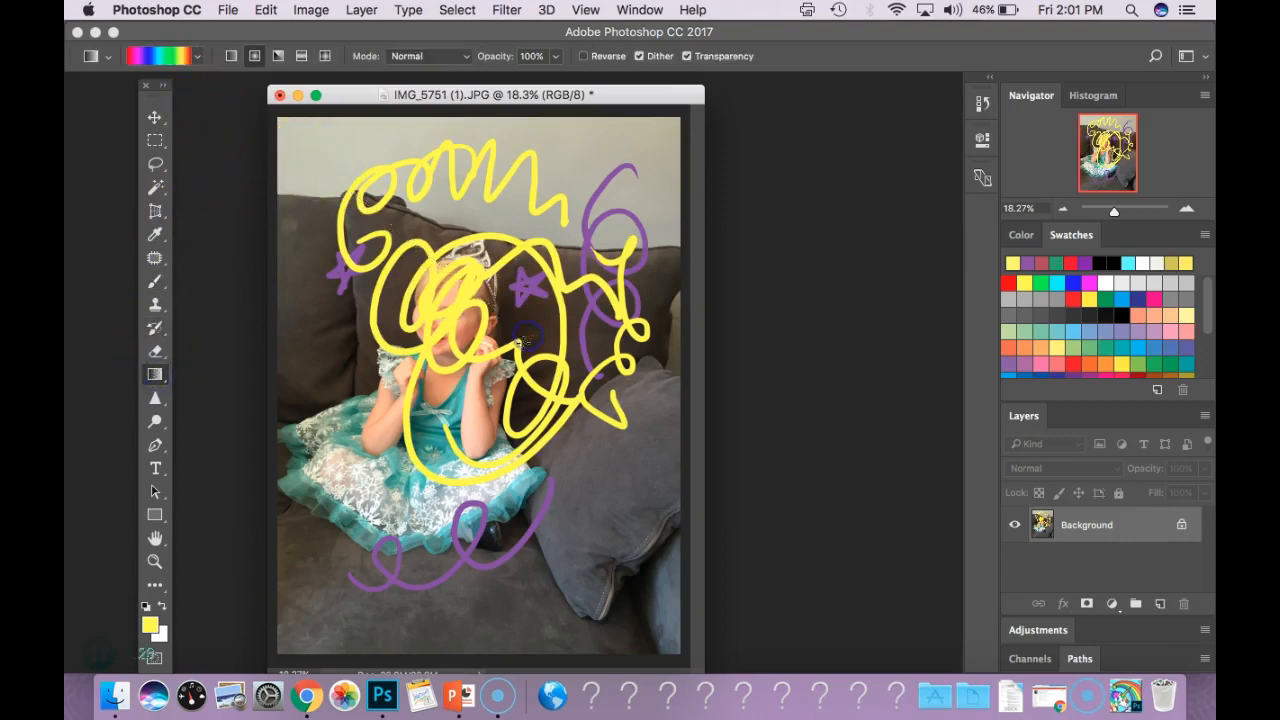
drag(327, 172, 523, 342)
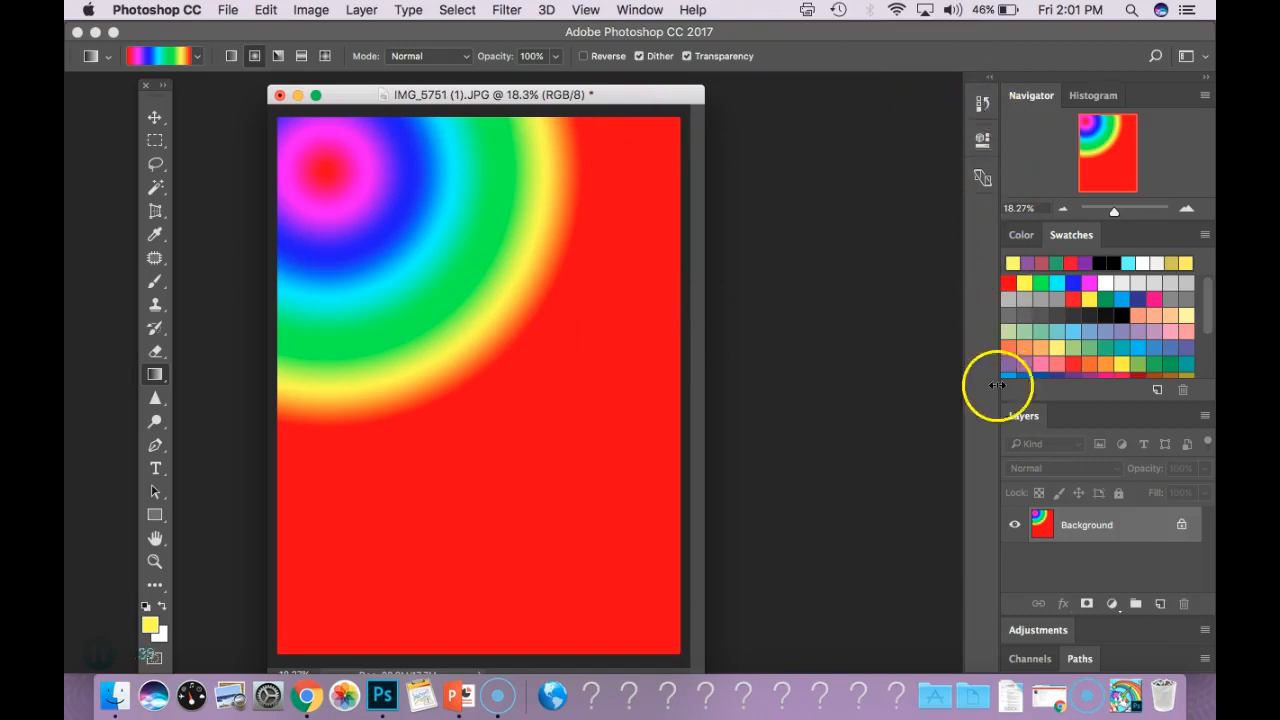
Expand the History panel and make it taller to show more of the recorded states
click(984, 105)
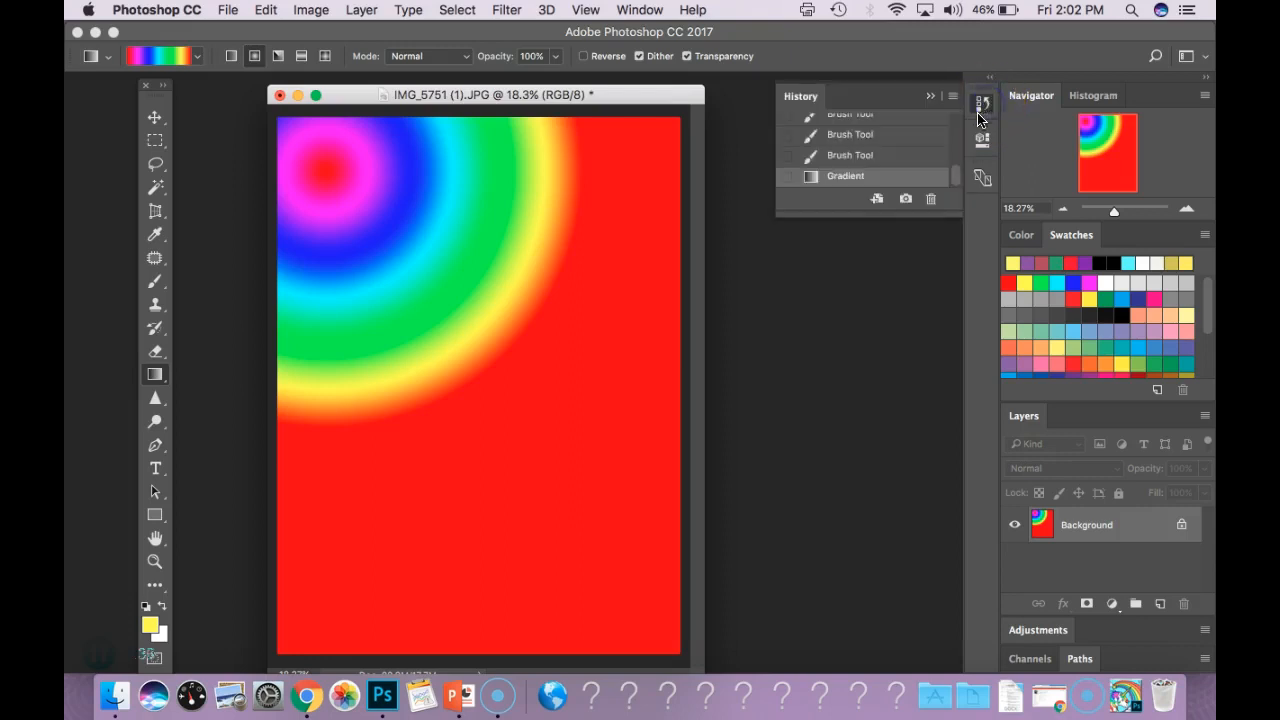
drag(953, 211, 957, 316)
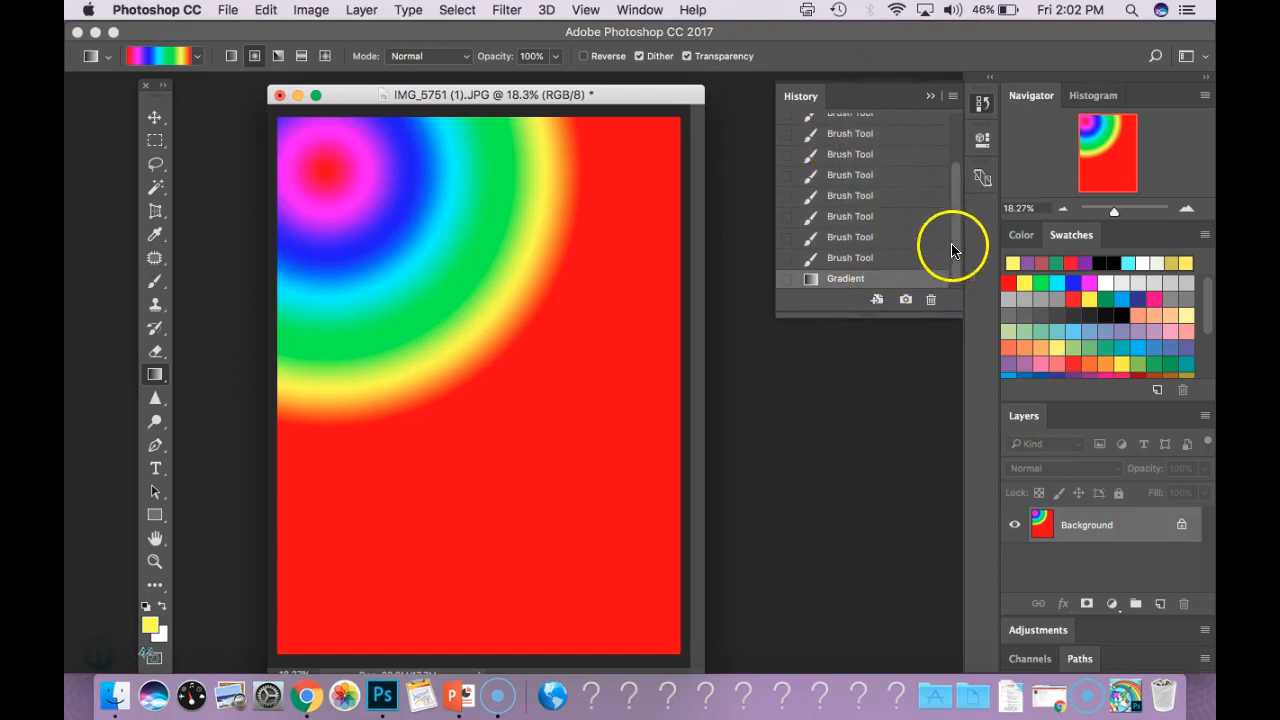
mouse_move(957, 243)
mouse_down()
mouse_move(955, 203)
mouse_move(952, 258)
mouse_up()
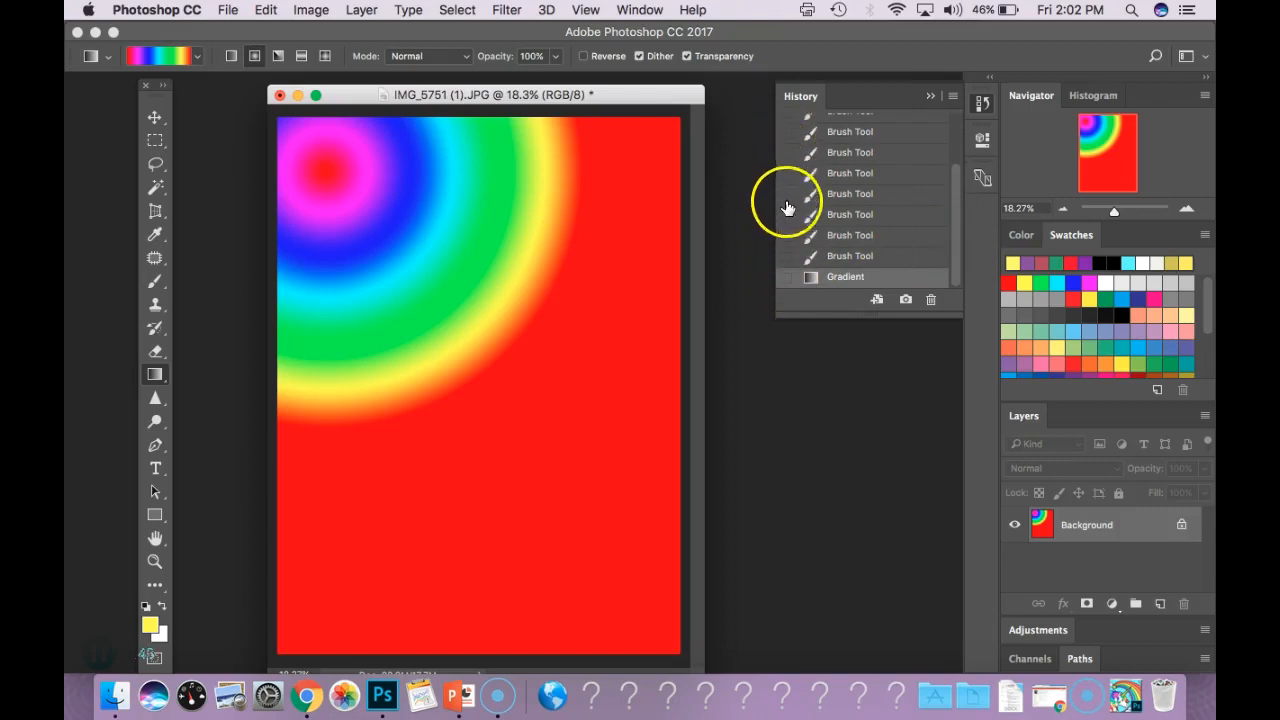
Step back through the history states one at a time, from before the gradient to the photo's Open state
click(850, 256)
click(852, 236)
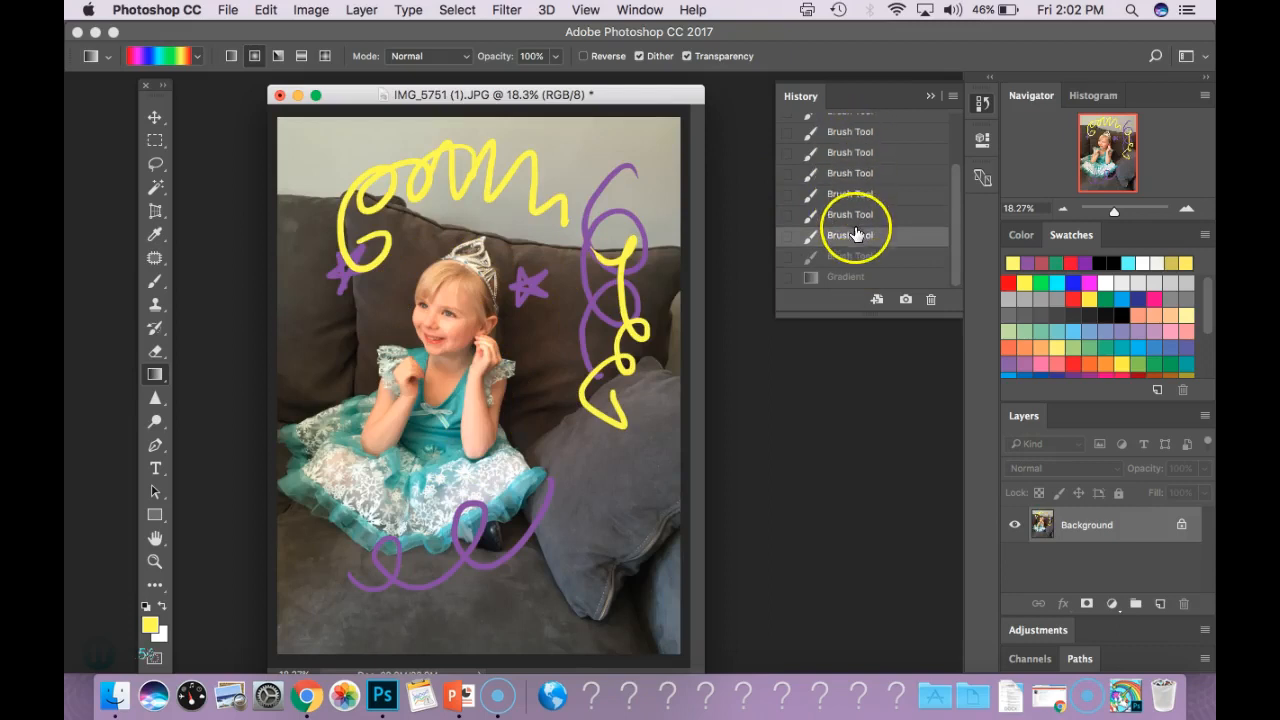
click(855, 216)
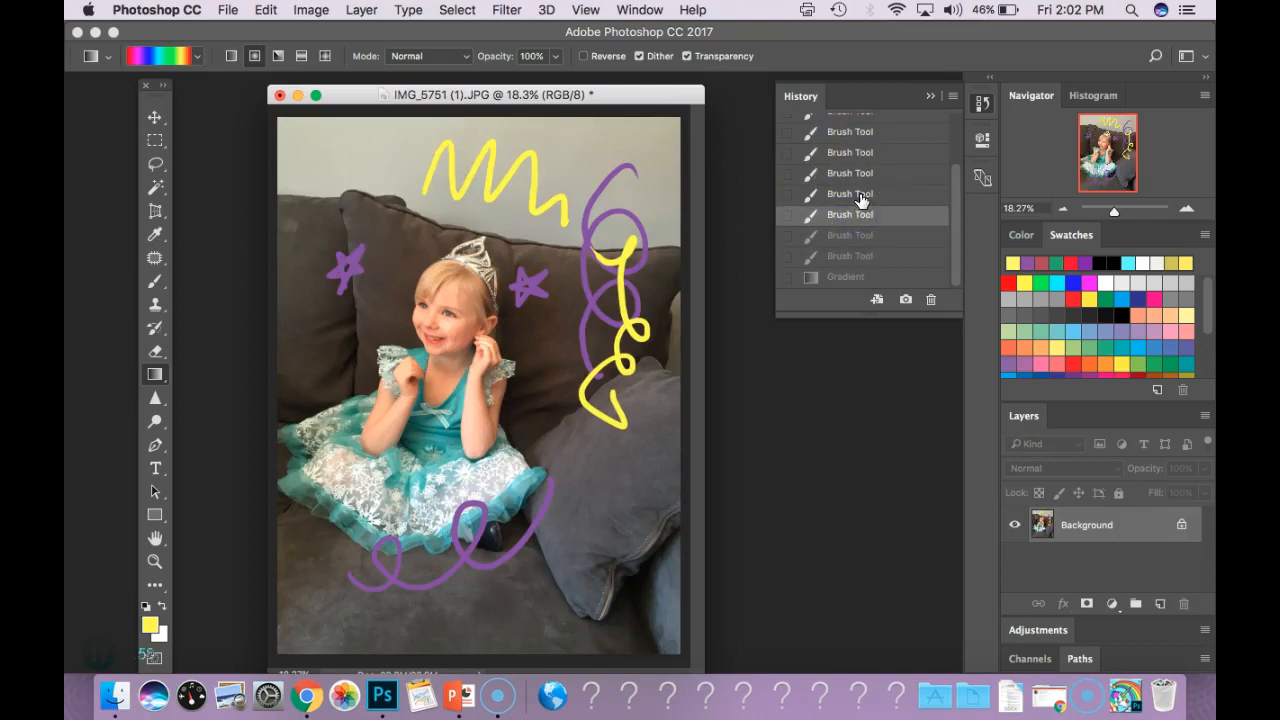
click(858, 194)
click(856, 174)
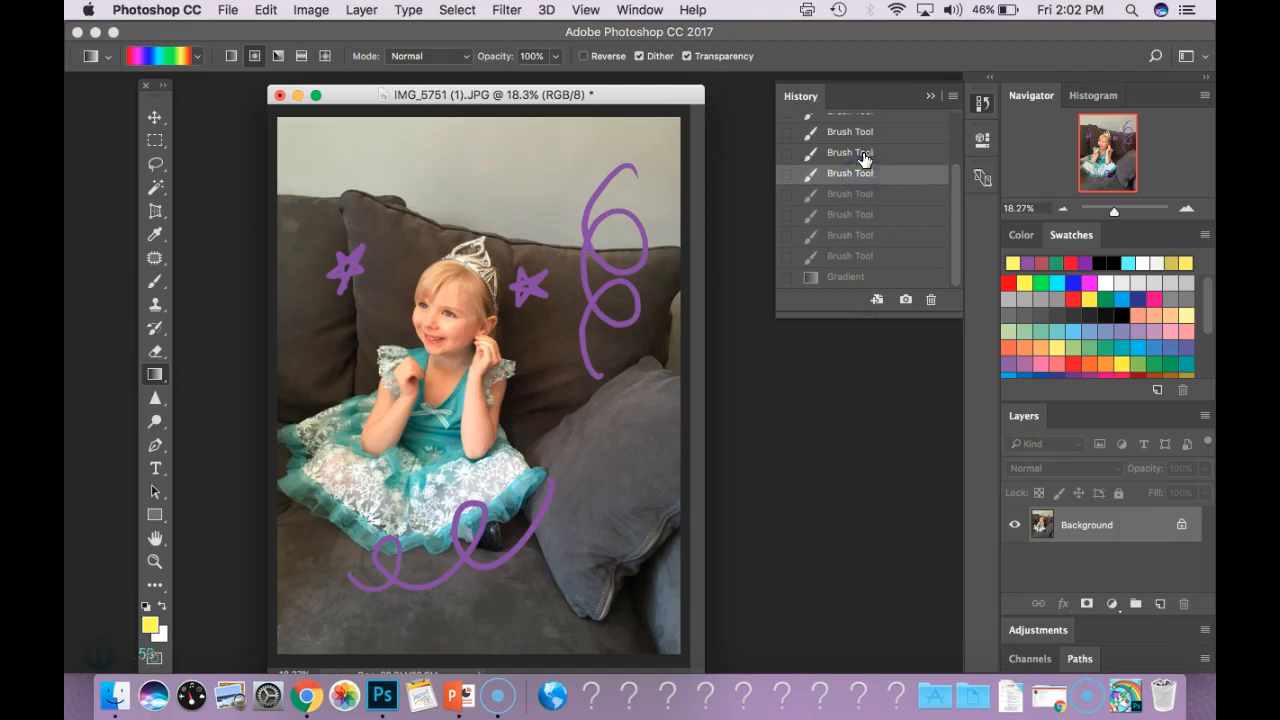
click(862, 153)
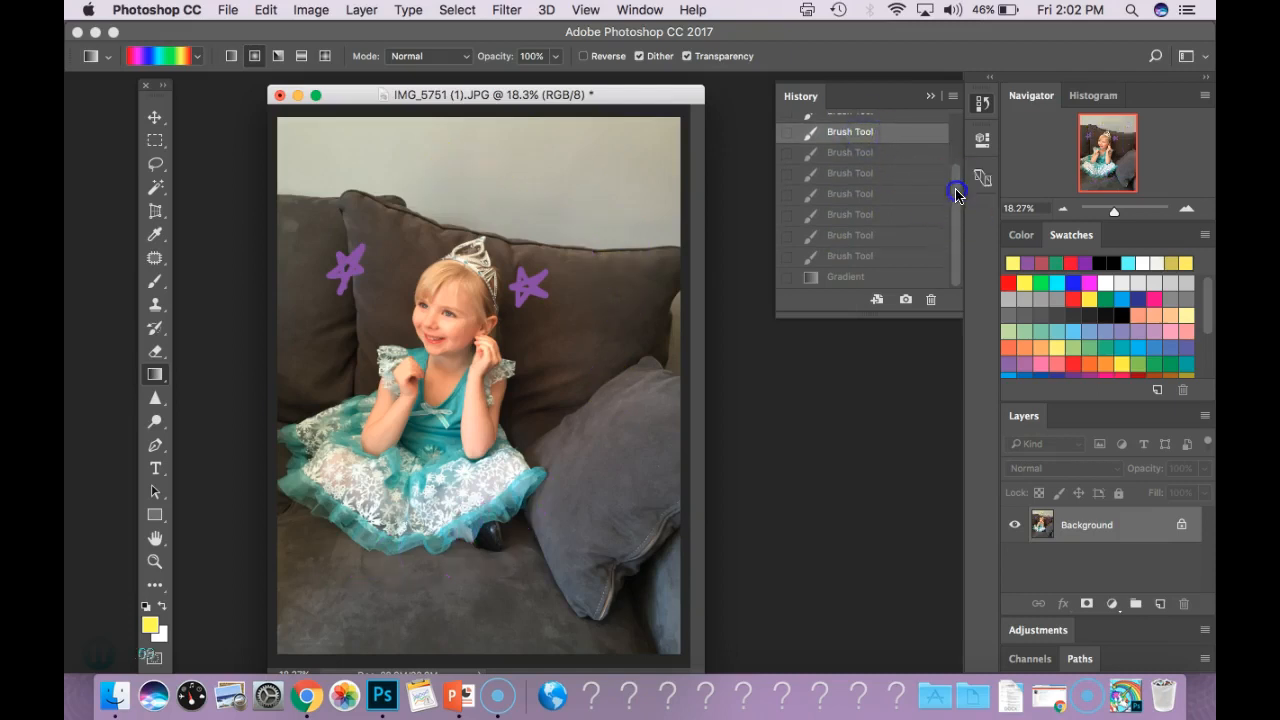
drag(956, 186, 956, 130)
click(869, 180)
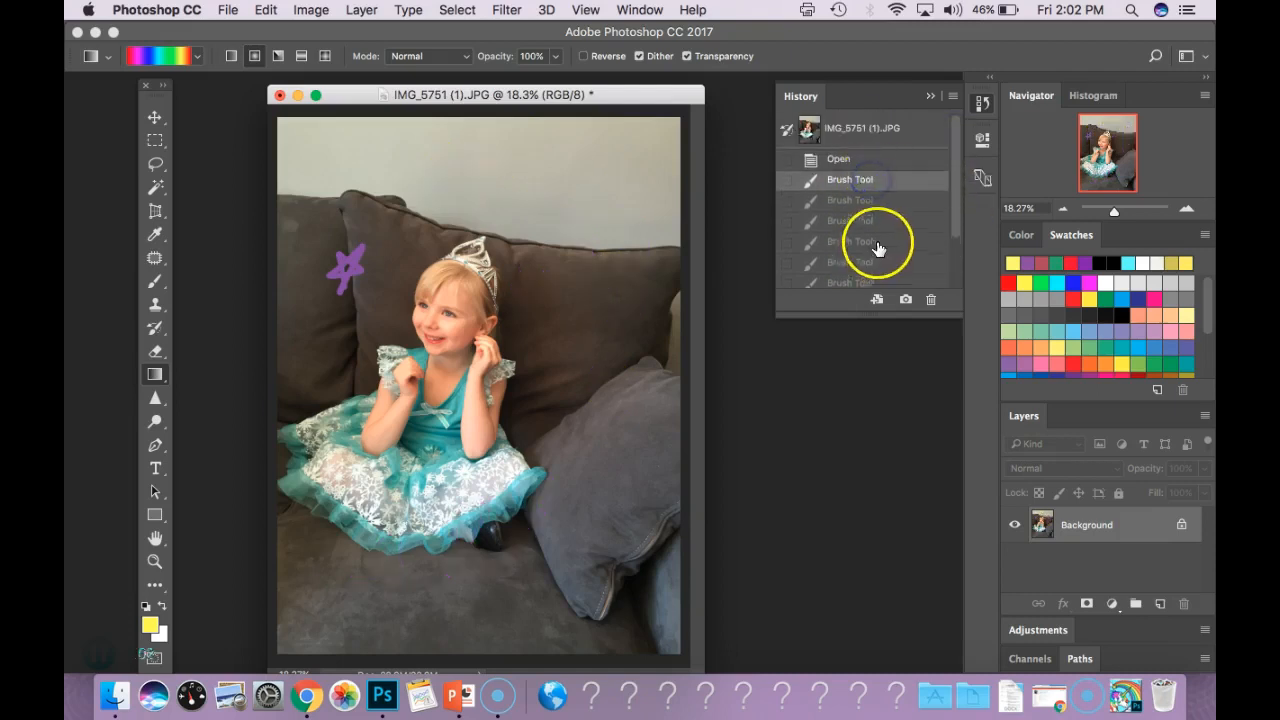
click(864, 159)
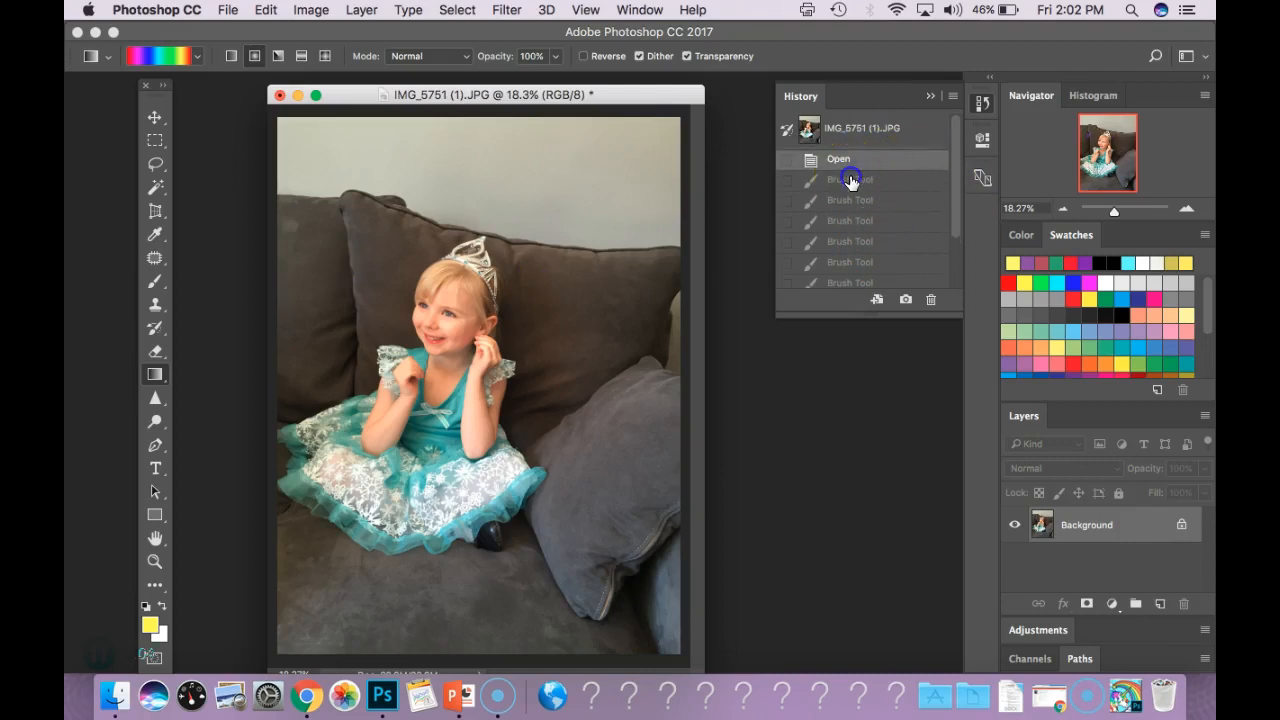
Step forward through the history from the first Brush Tool state to the final Gradient state
click(851, 180)
click(853, 200)
click(853, 221)
click(853, 241)
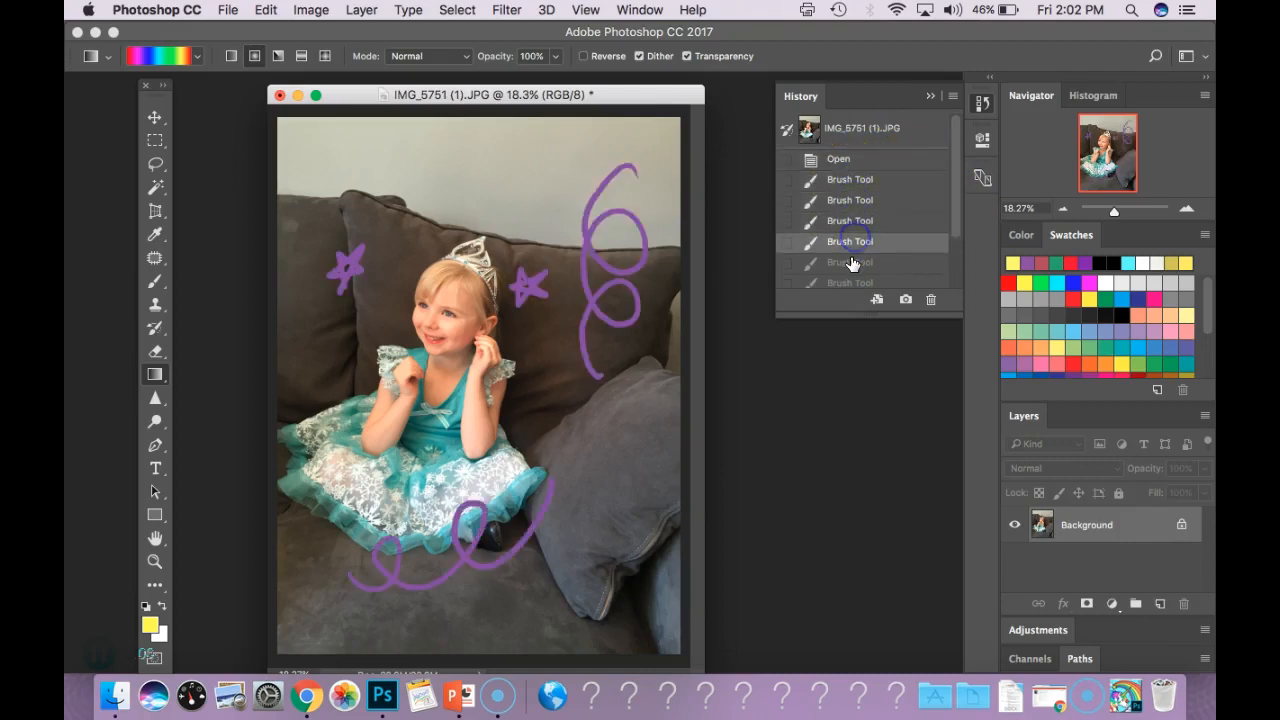
click(851, 262)
click(848, 276)
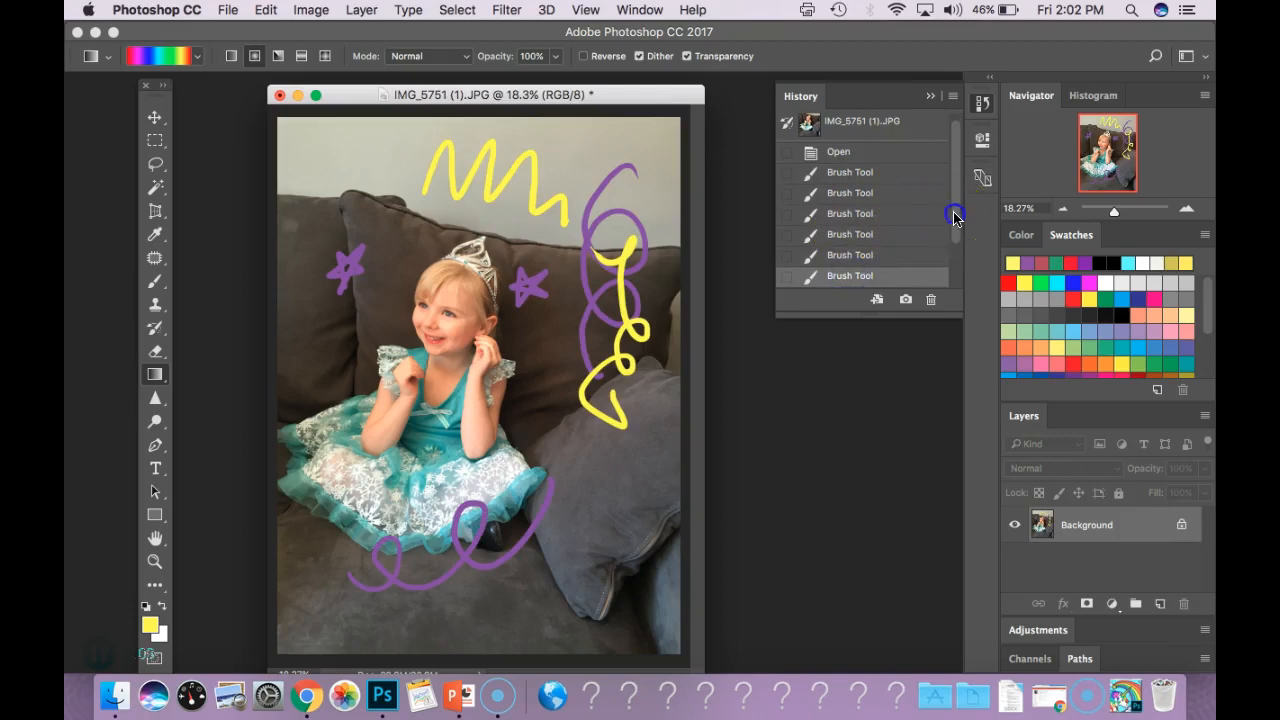
drag(957, 209, 956, 259)
click(890, 239)
click(880, 258)
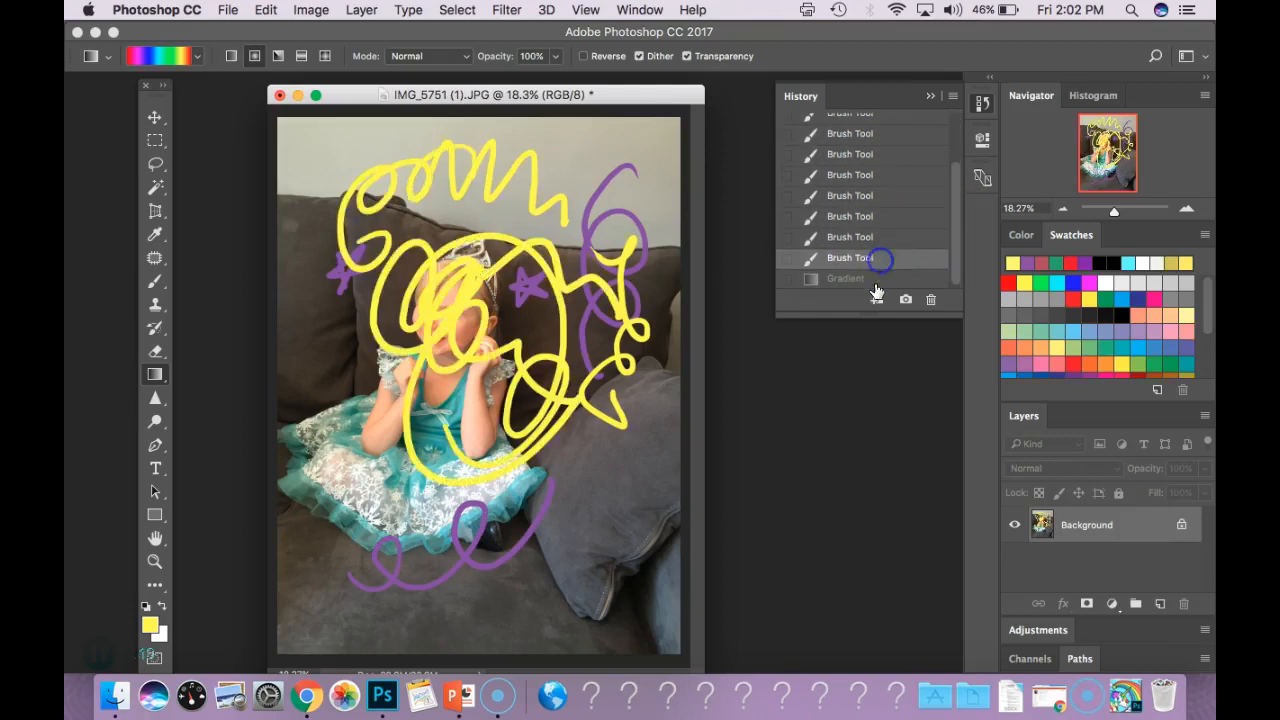
click(860, 279)
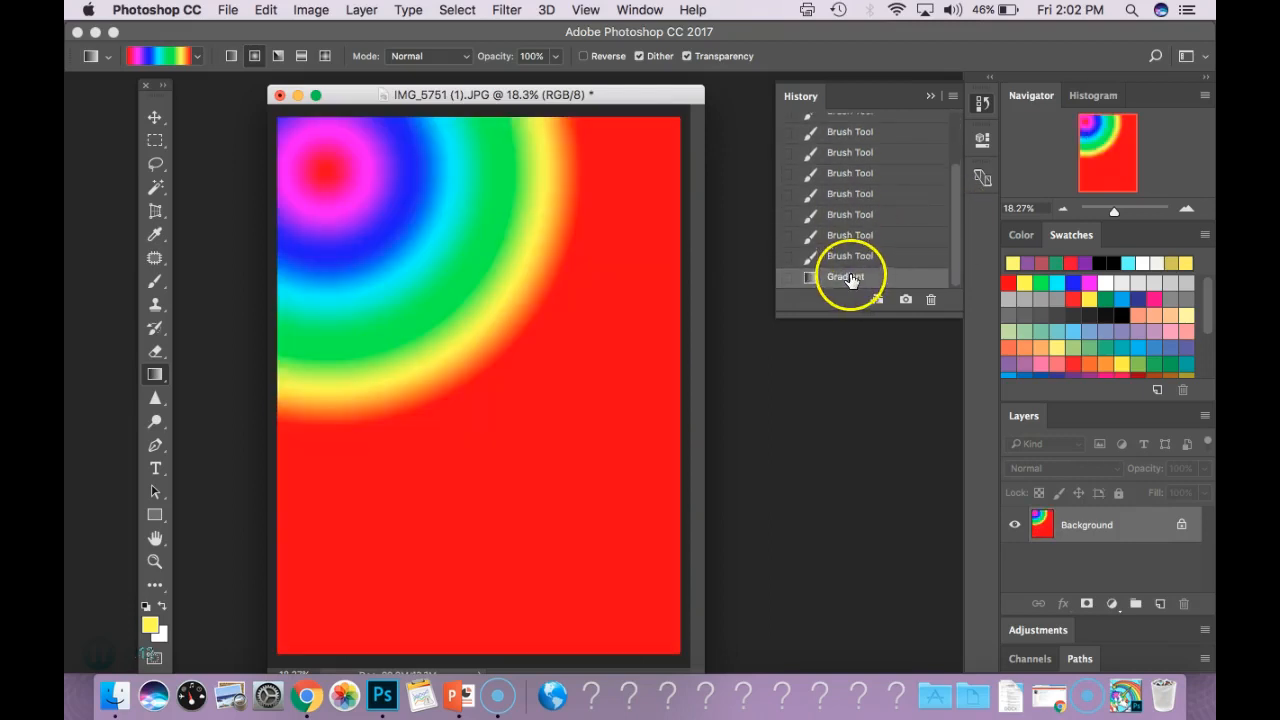
Revert the photo through the history to the Brush Tool state just before the first yellow squiggle
click(856, 257)
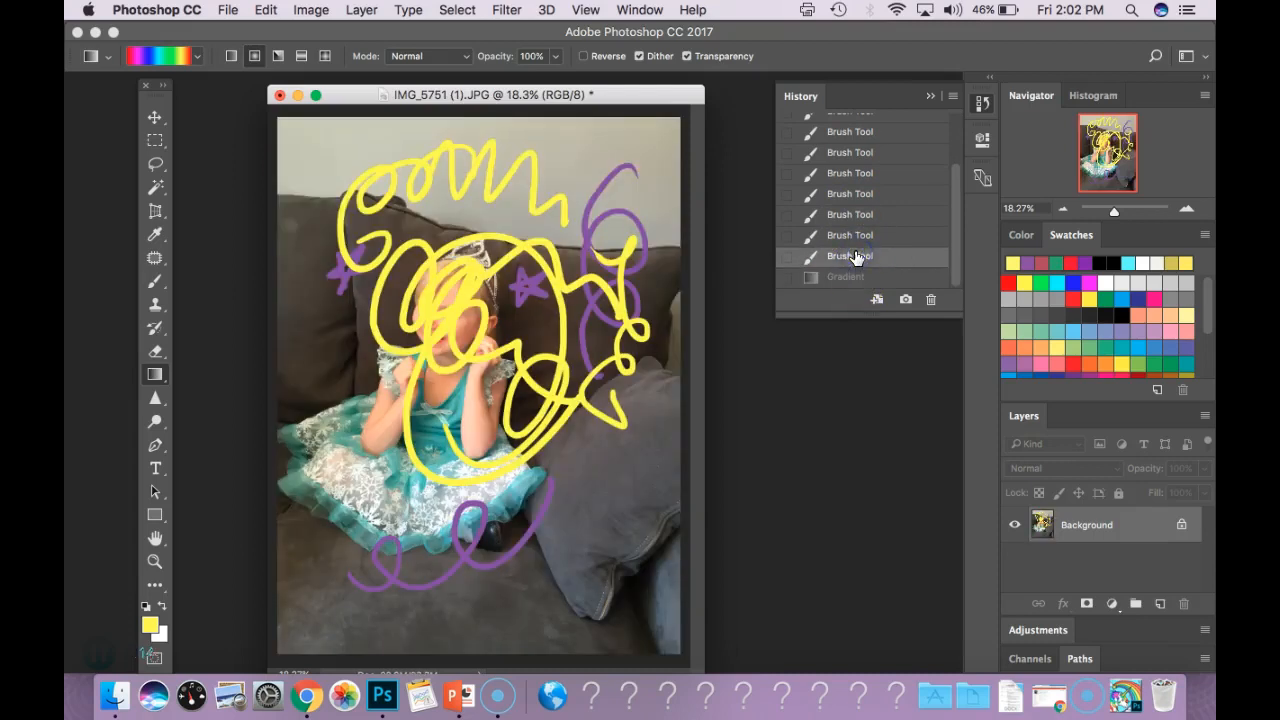
click(858, 236)
click(860, 215)
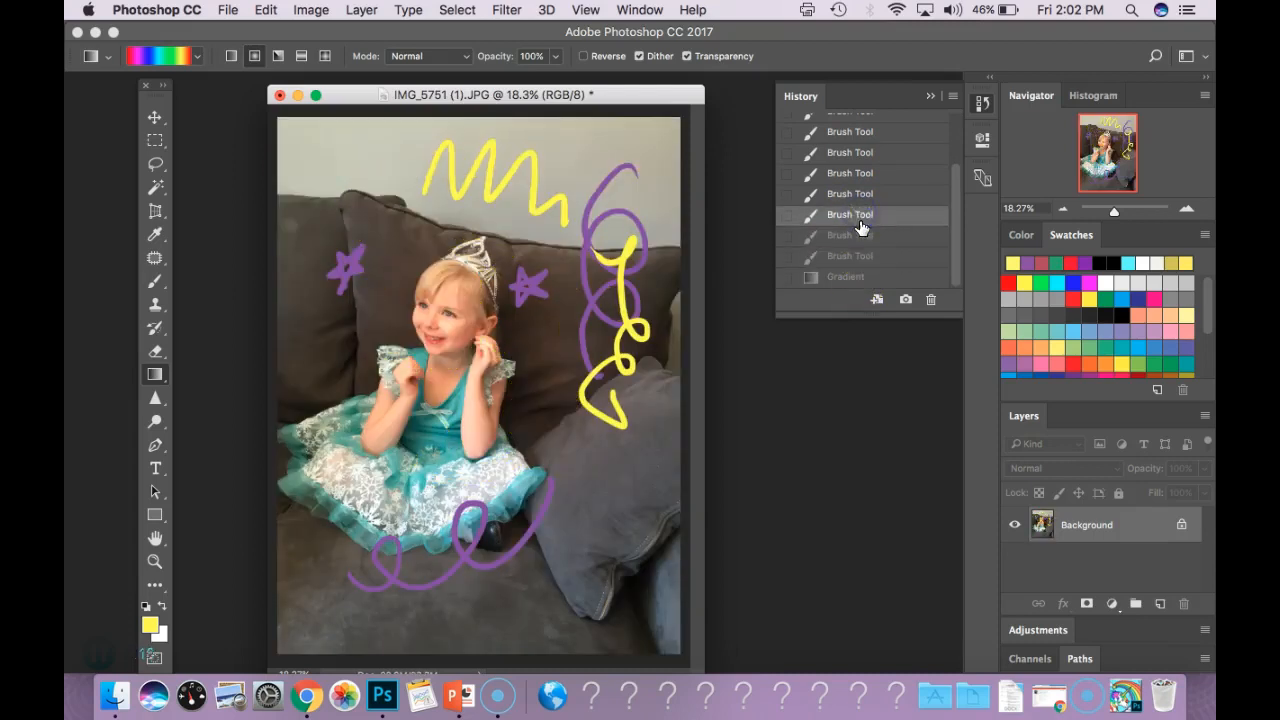
click(864, 194)
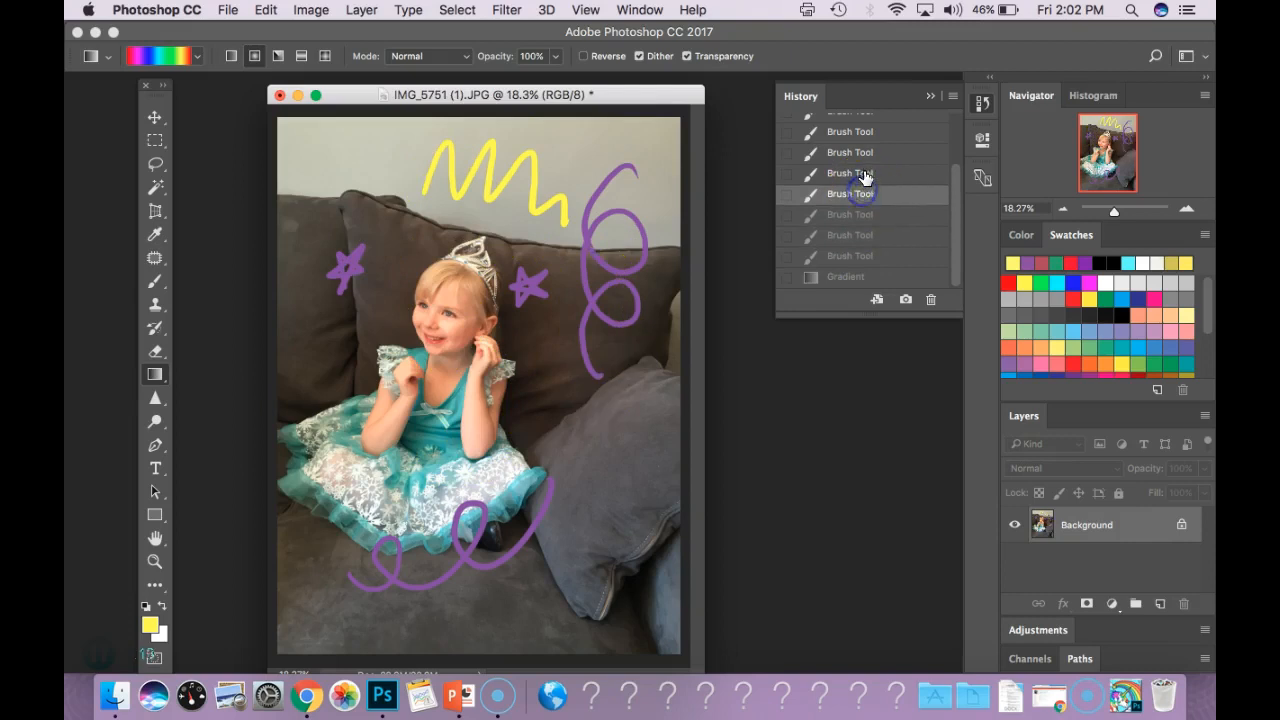
click(865, 175)
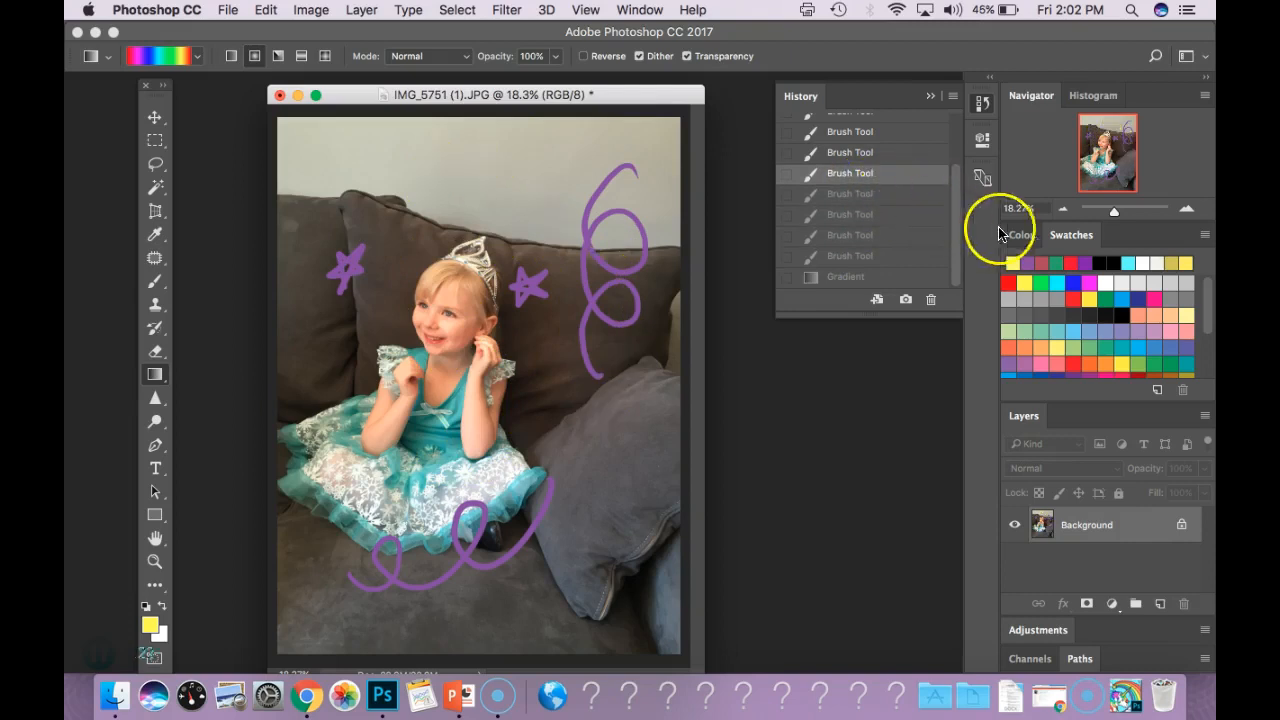
Paint light violet squiggles with the Brush tool over the couch and around the girl's head and arms
click(1121, 331)
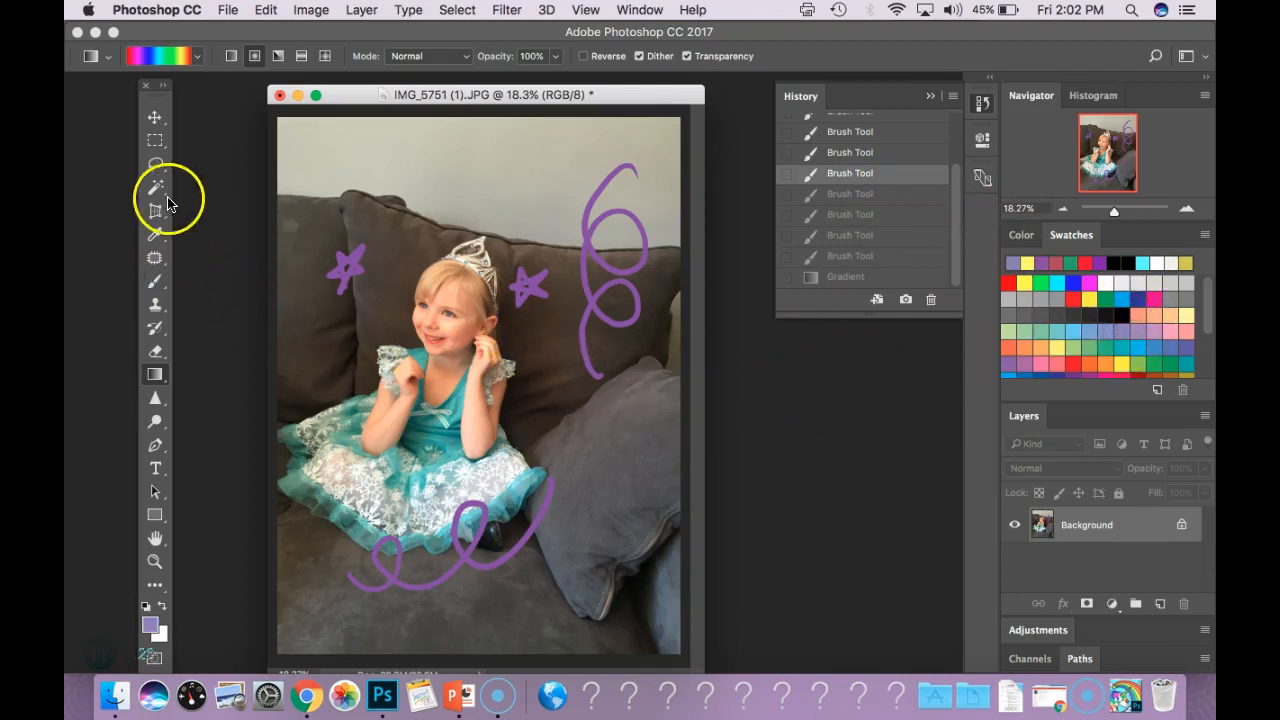
click(155, 281)
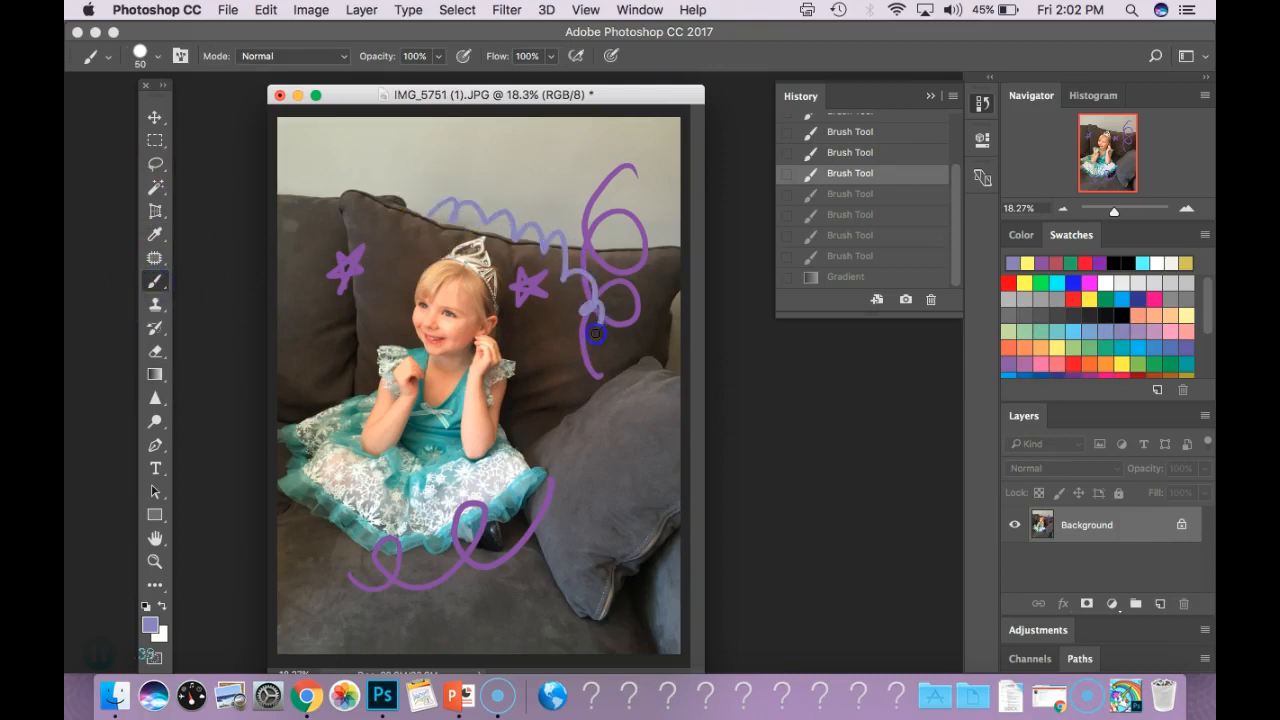
drag(601, 316, 605, 342)
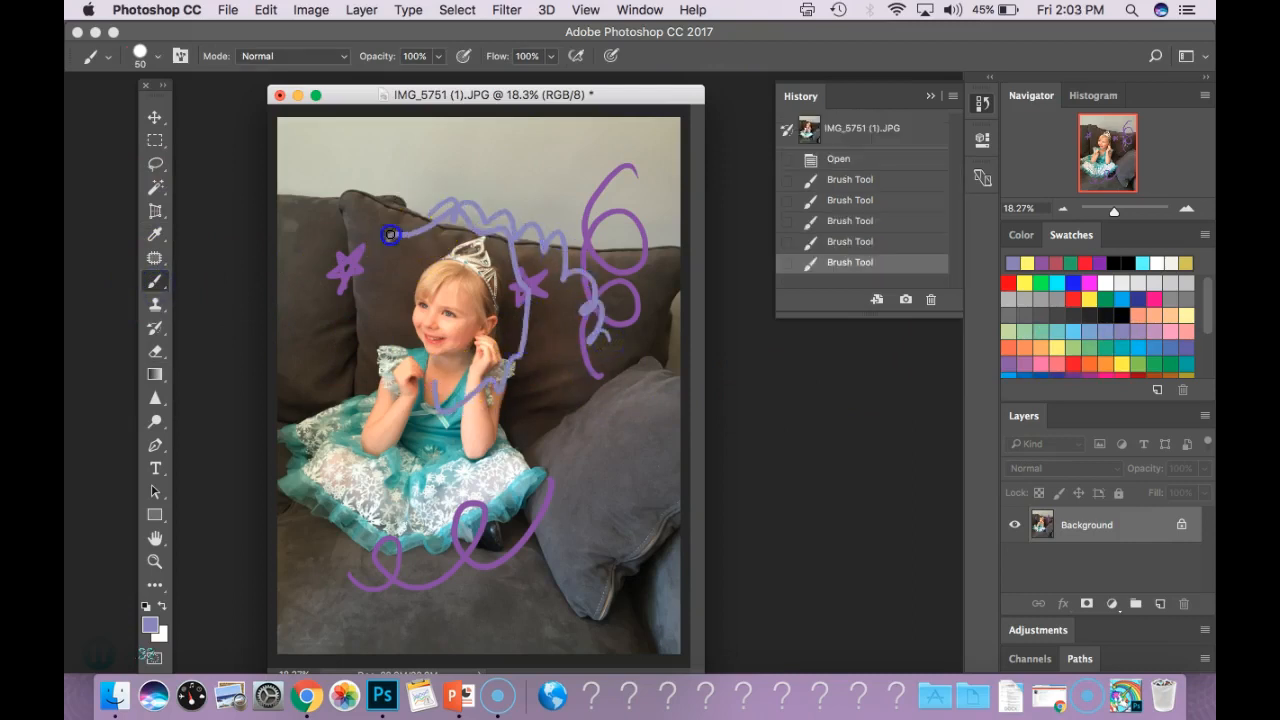
drag(394, 421, 393, 430)
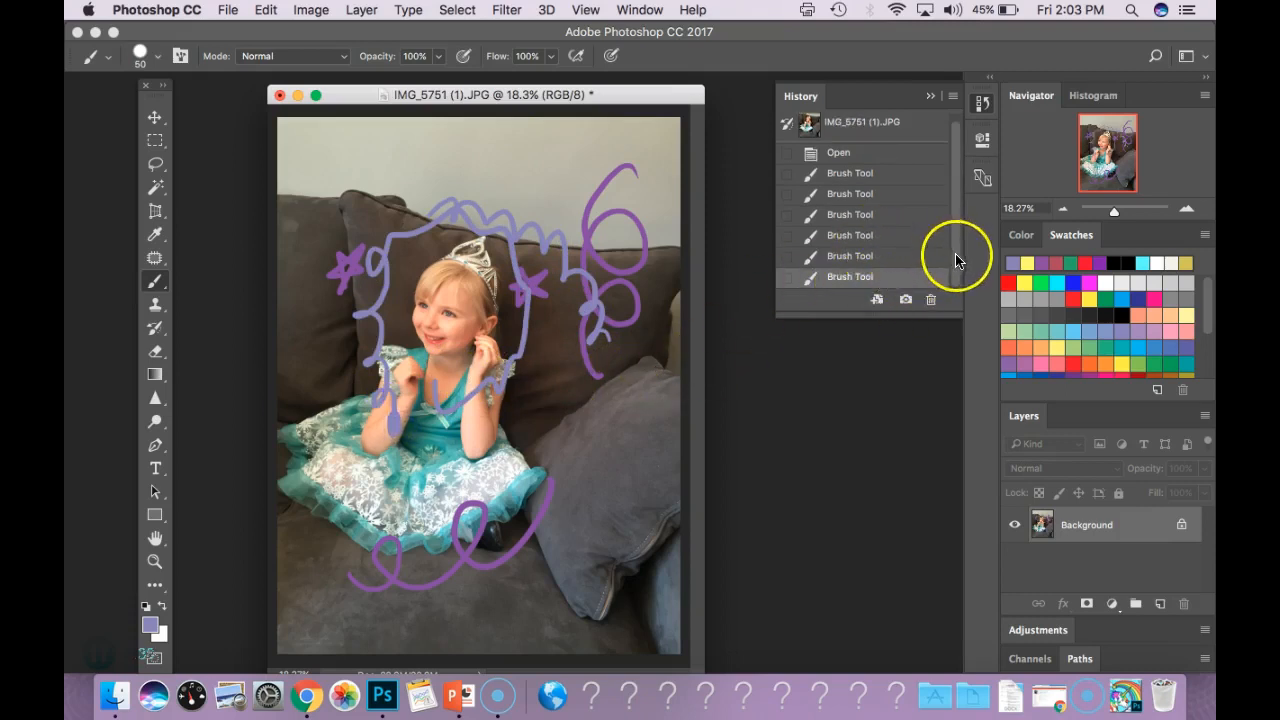
Paint a long light violet squiggle with the Brush tool around the girl, across the couch, pillow and wall
mouse_move(960, 279)
mouse_down()
mouse_move(954, 207)
mouse_move(954, 270)
mouse_up()
mouse_move(551, 423)
mouse_down()
mouse_move(615, 485)
mouse_move(490, 565)
mouse_move(383, 496)
mouse_move(330, 320)
mouse_move(415, 162)
mouse_move(535, 202)
mouse_up()
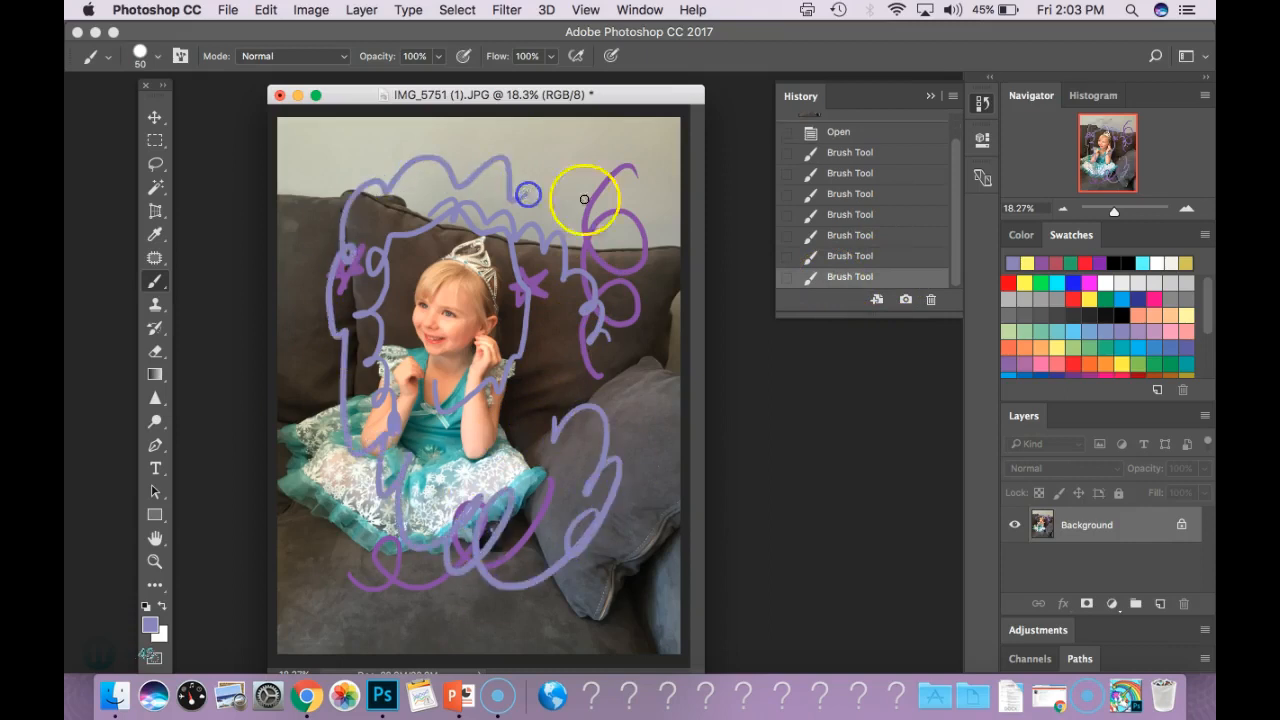
Revert the photo to its original snapshot IMG_5751 (1).JPG and enlarge the History panel to fit every state
drag(951, 180, 955, 145)
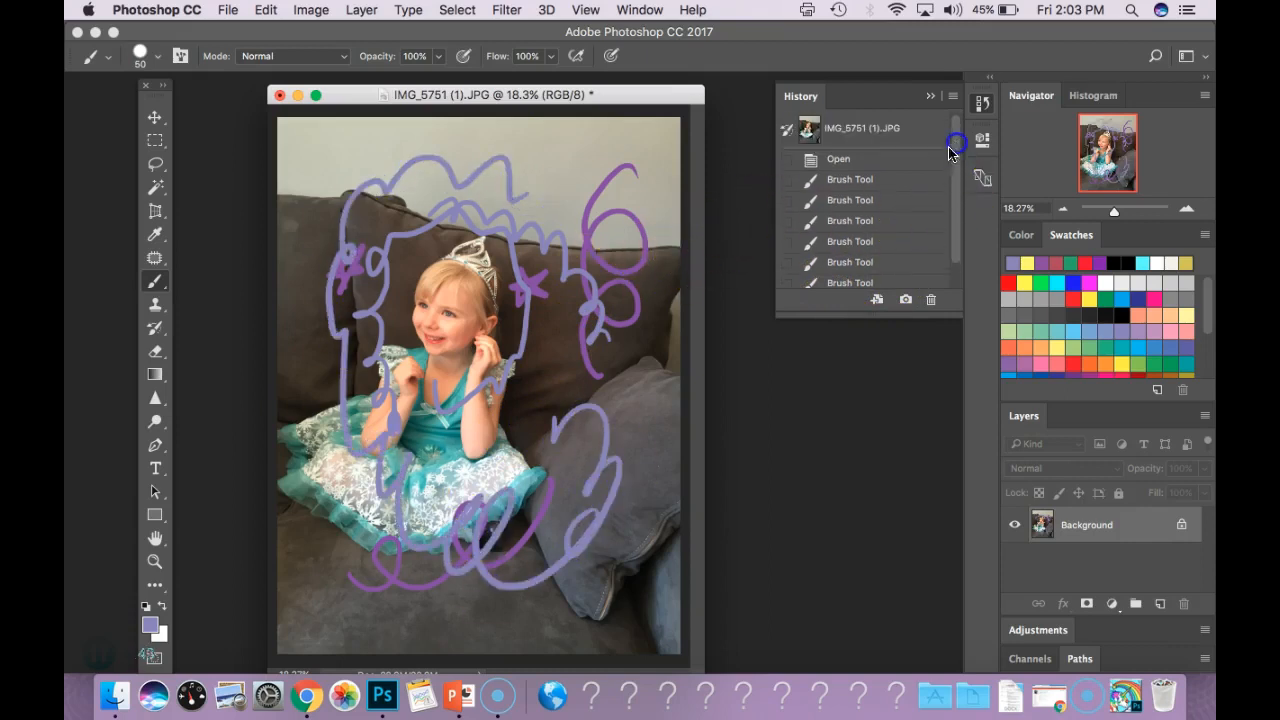
click(862, 130)
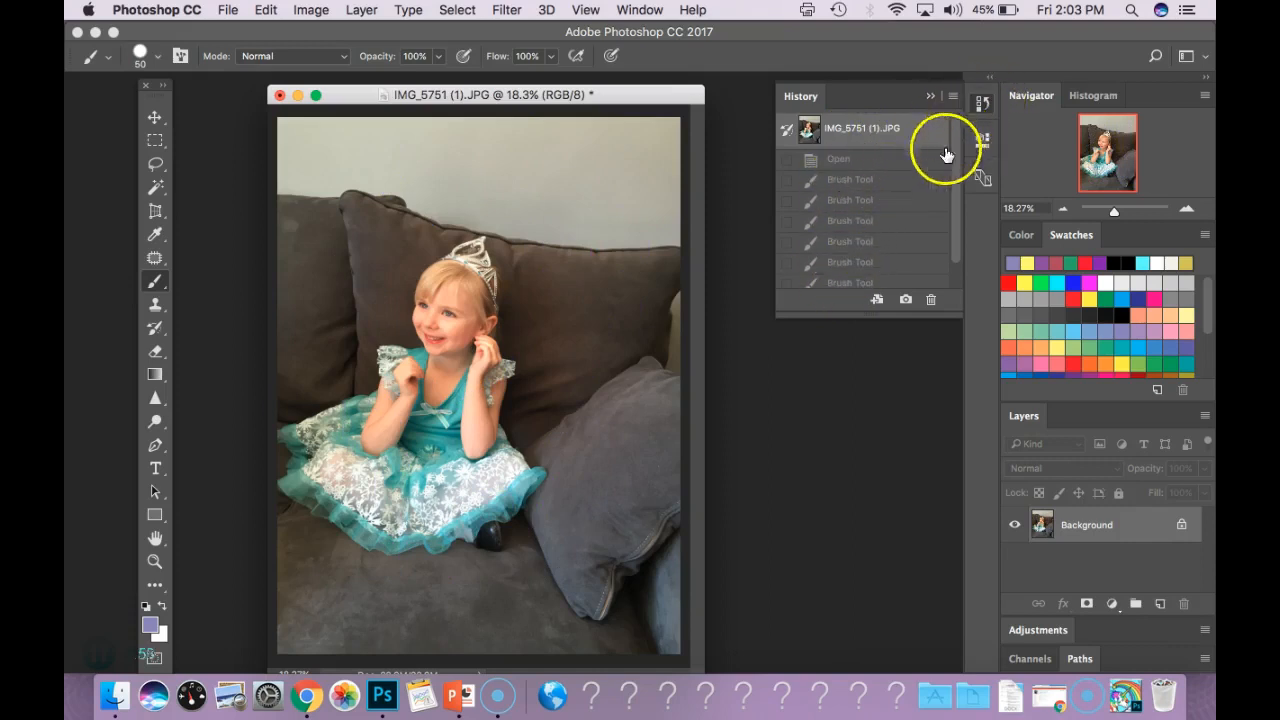
drag(951, 311, 951, 396)
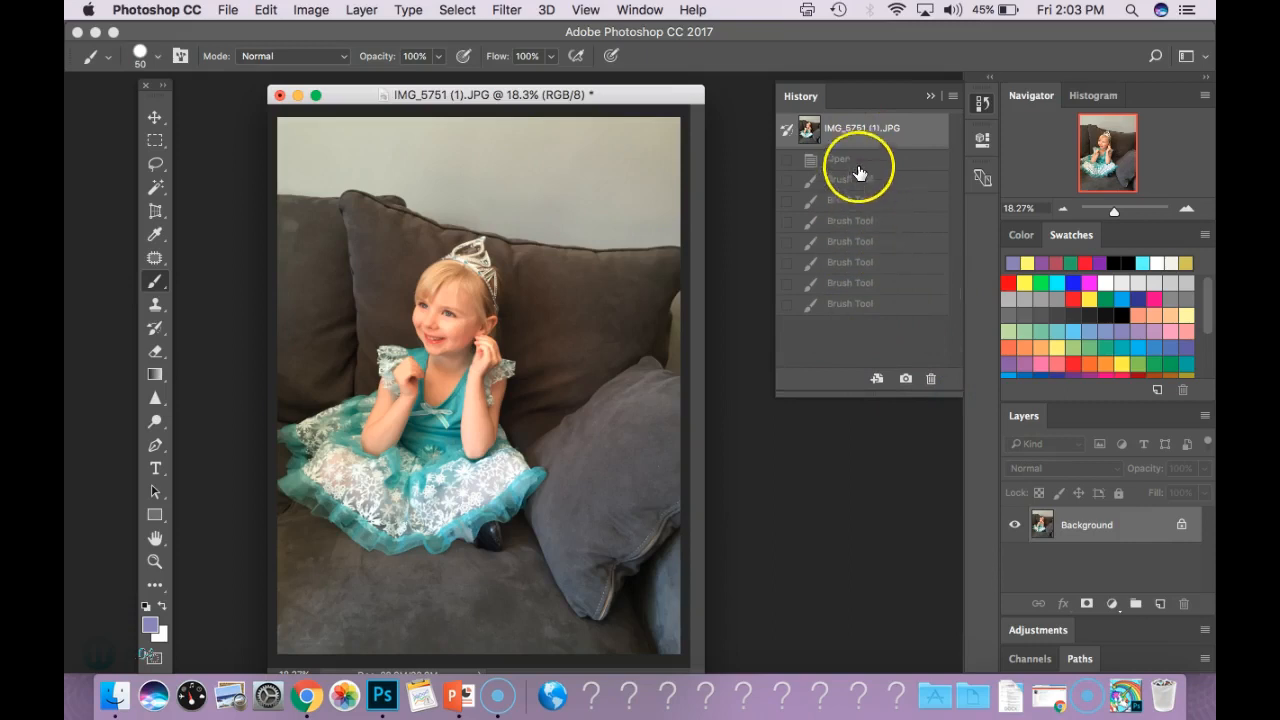
drag(955, 392, 928, 340)
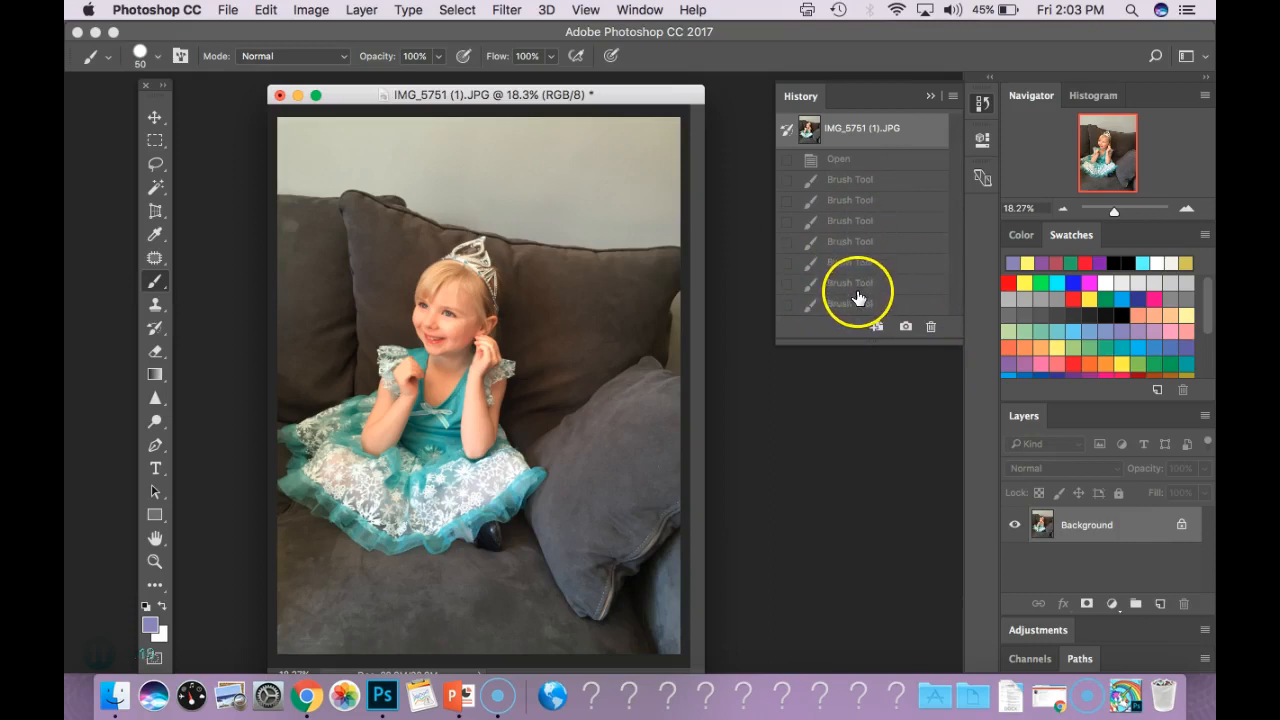
Step forward through the history from the fifth Brush Tool state to the last one
click(855, 221)
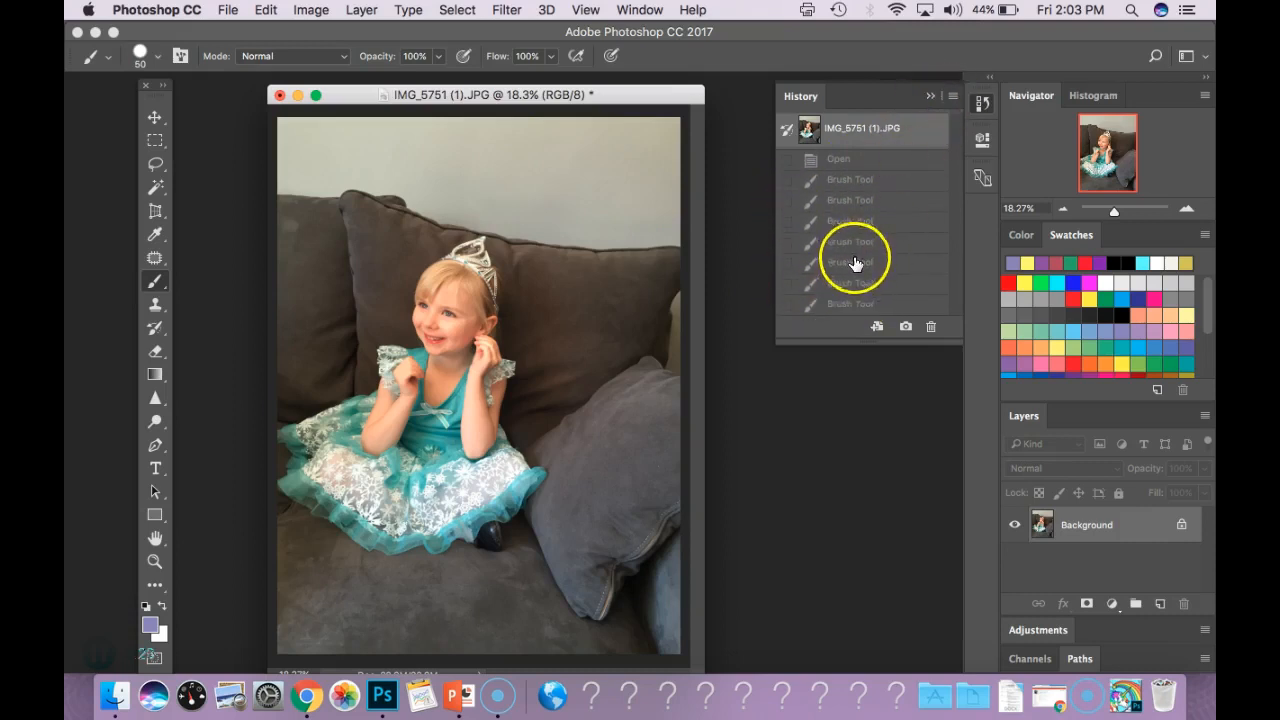
click(907, 263)
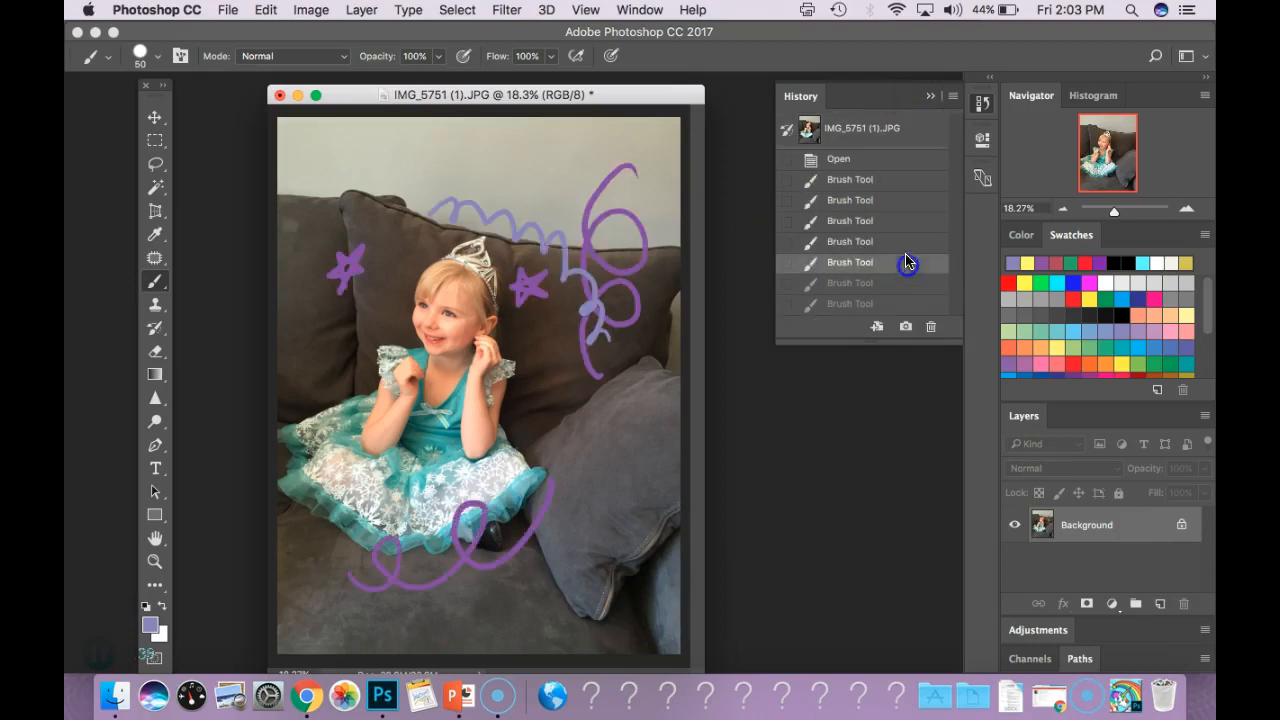
click(886, 285)
click(872, 305)
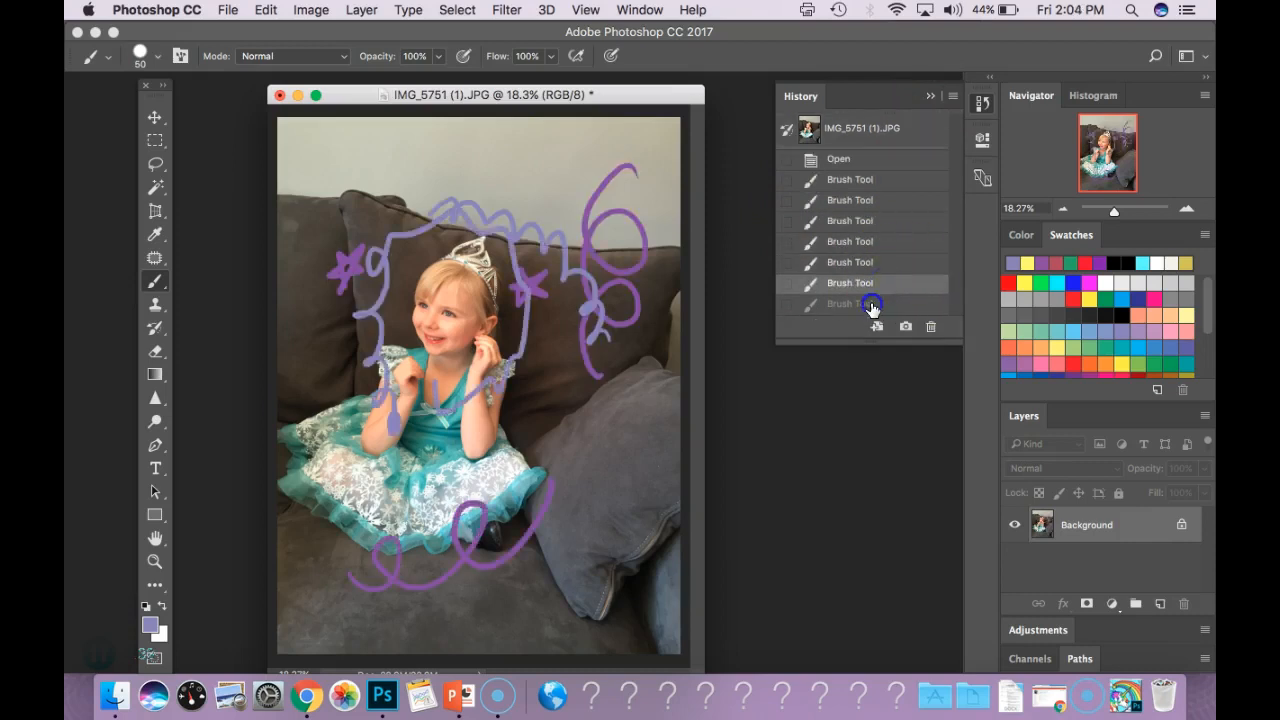
Step back through the history to the first Brush Tool state, and return forward to the fifth Brush Tool state
click(875, 284)
click(879, 265)
click(880, 242)
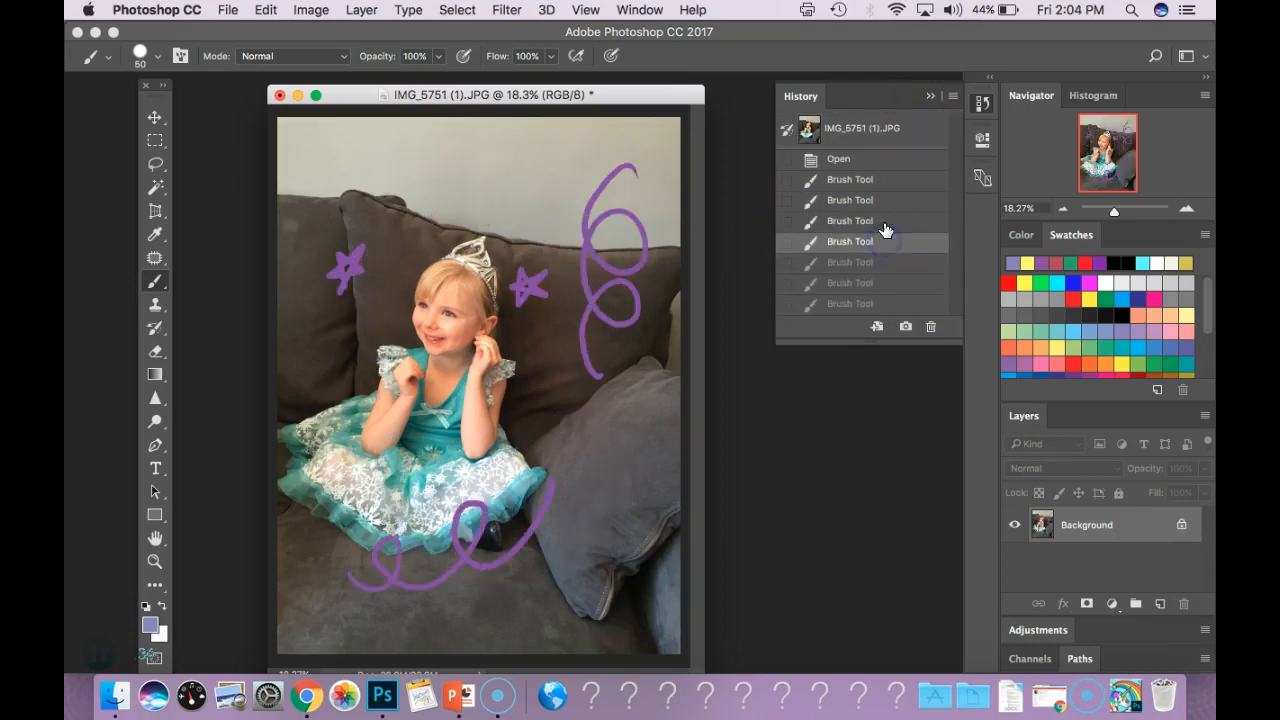
click(884, 221)
click(889, 180)
click(885, 221)
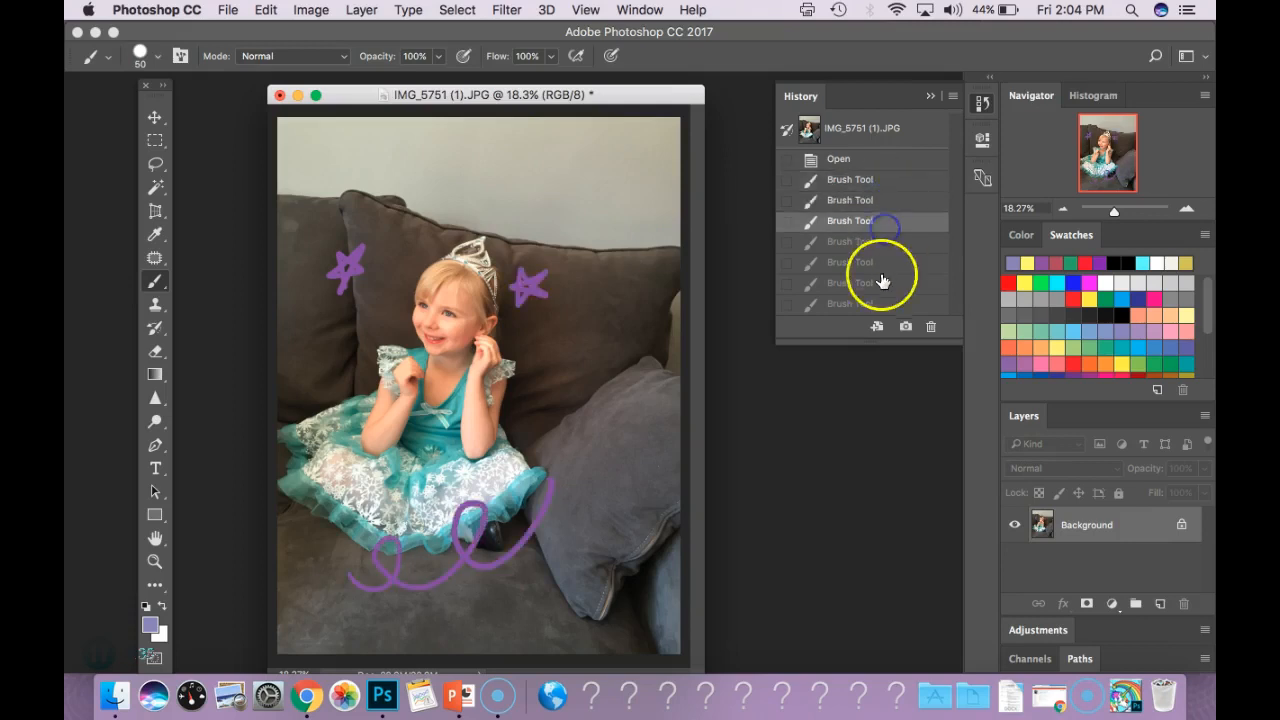
click(884, 262)
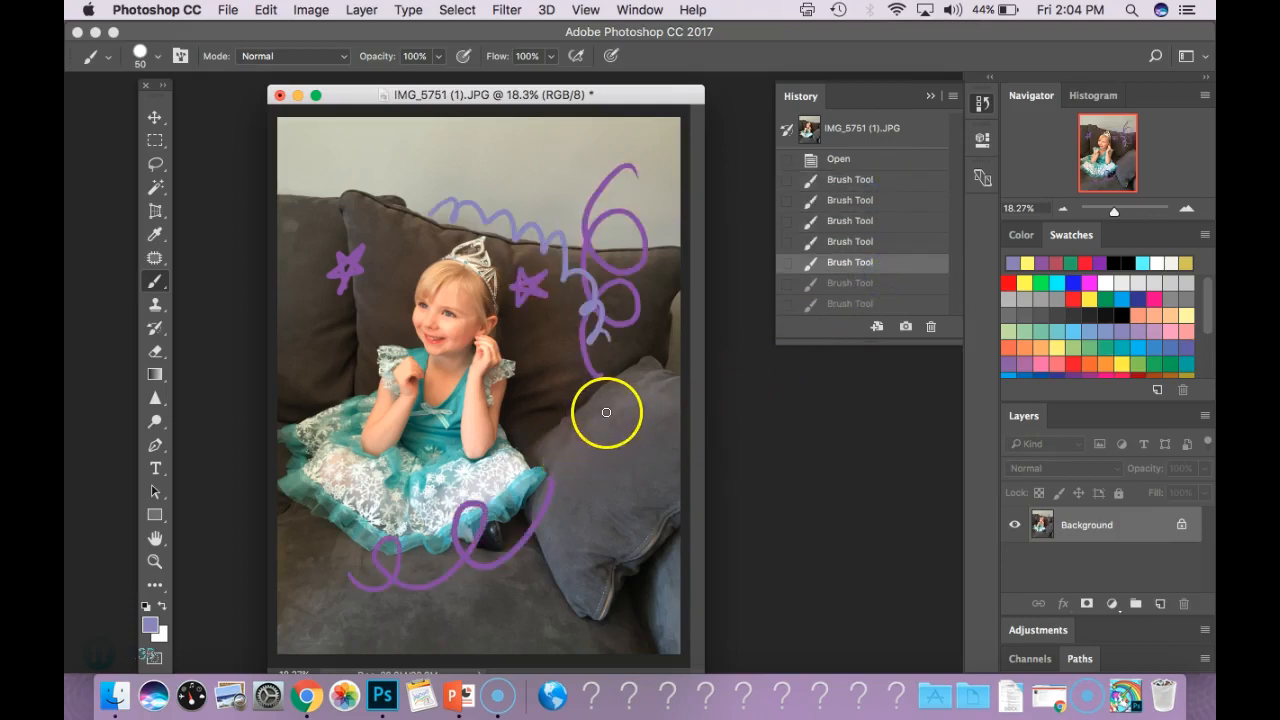